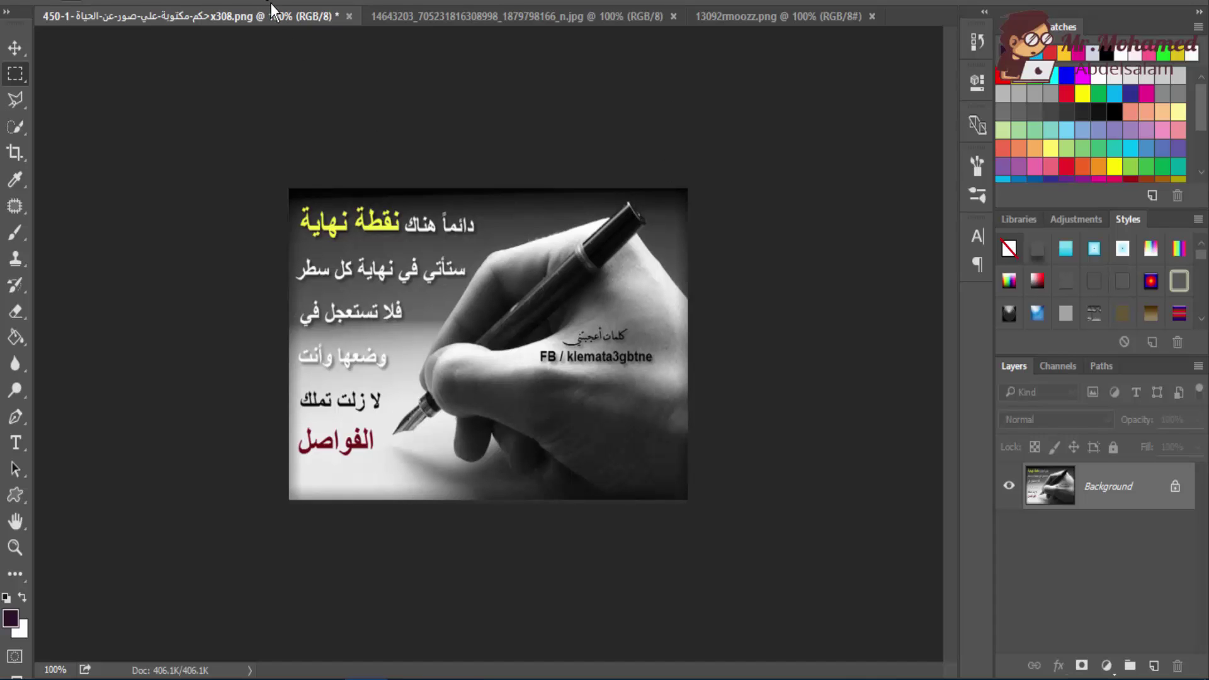
left_click(453, 19)
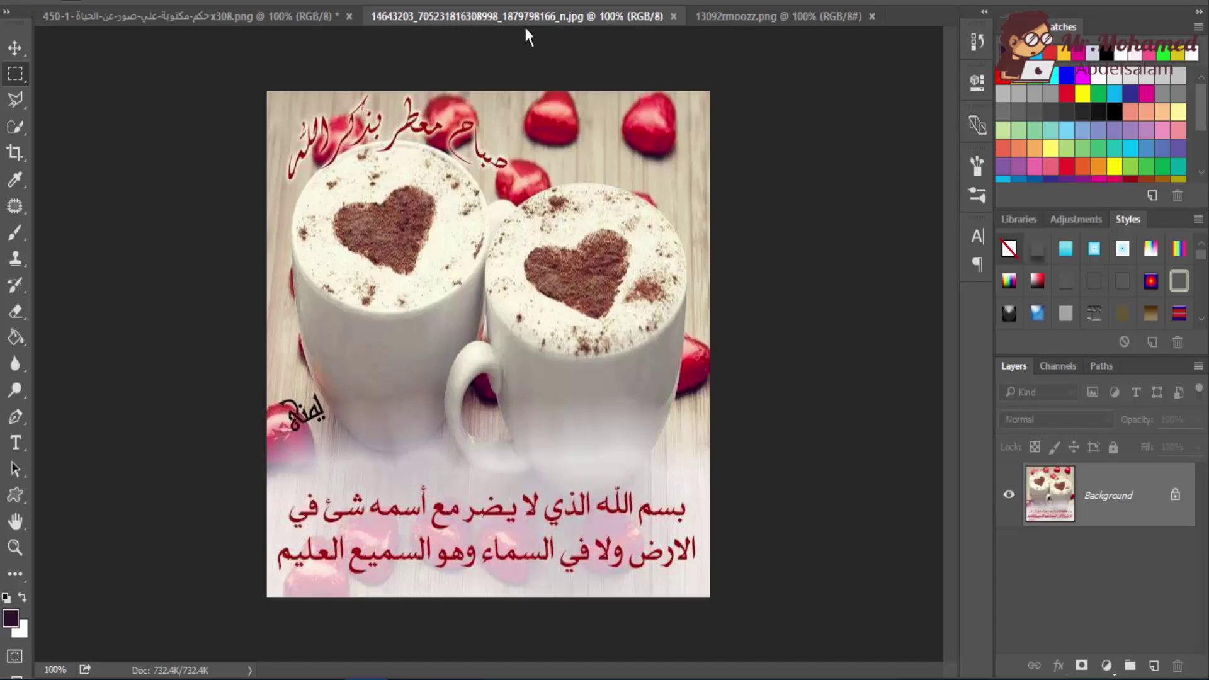
left_click(731, 19)
left_click(182, 18)
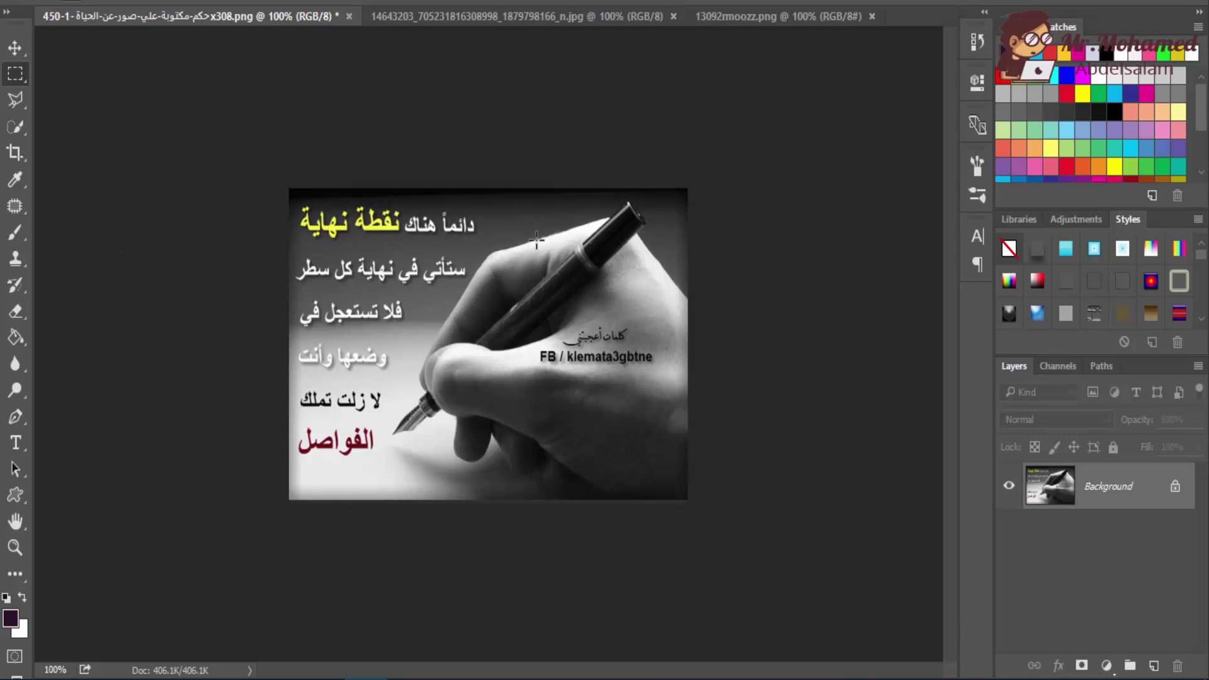
Choose the Spot Healing Brush for the hand-and-pen image and set its size to 35 px.
right_click(16, 213)
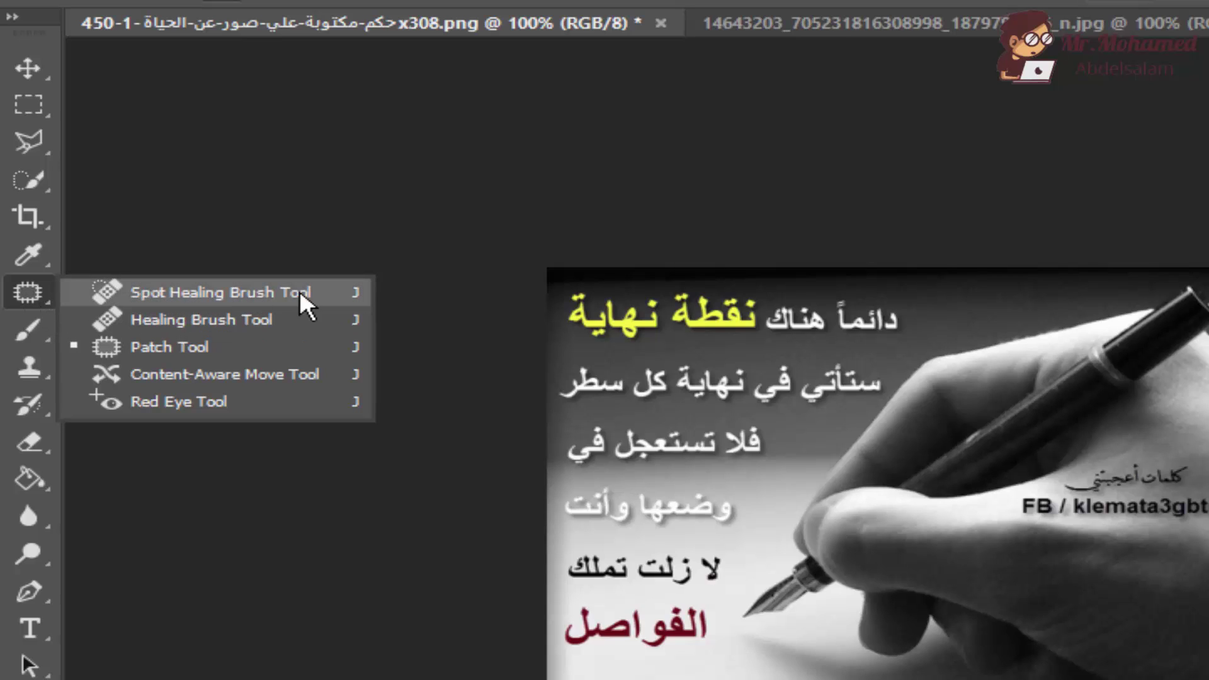
left_click(158, 291)
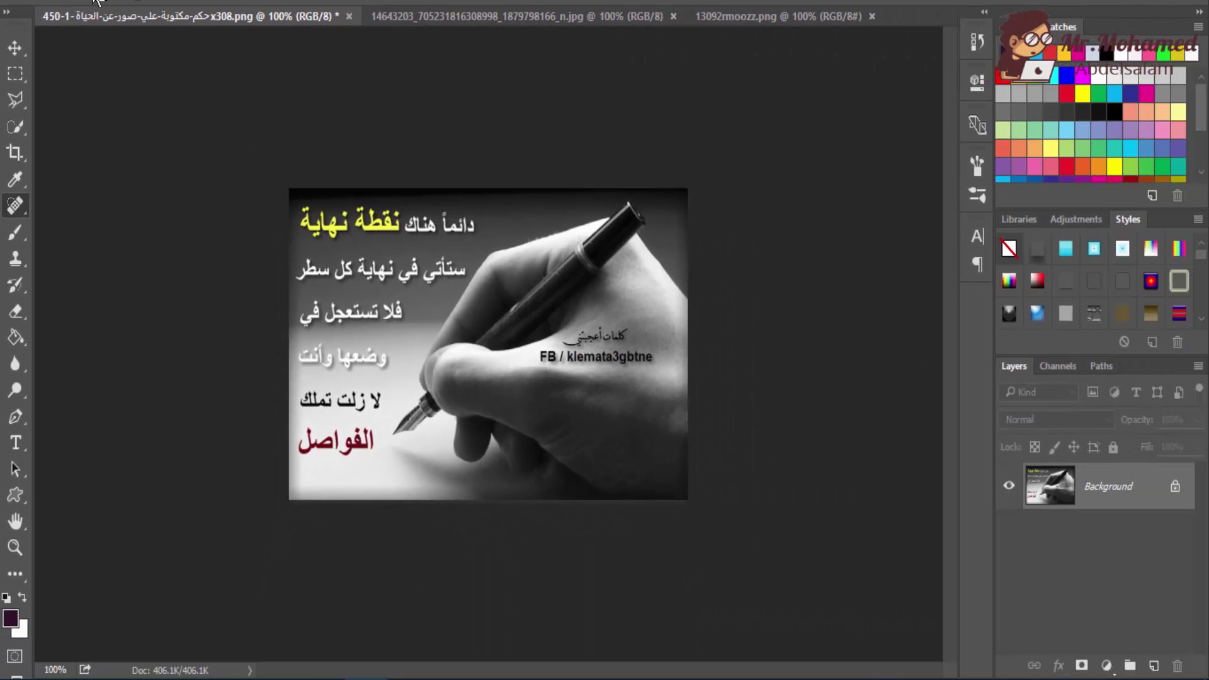
left_click(95, 2)
left_click_drag(71, 45, 56, 49)
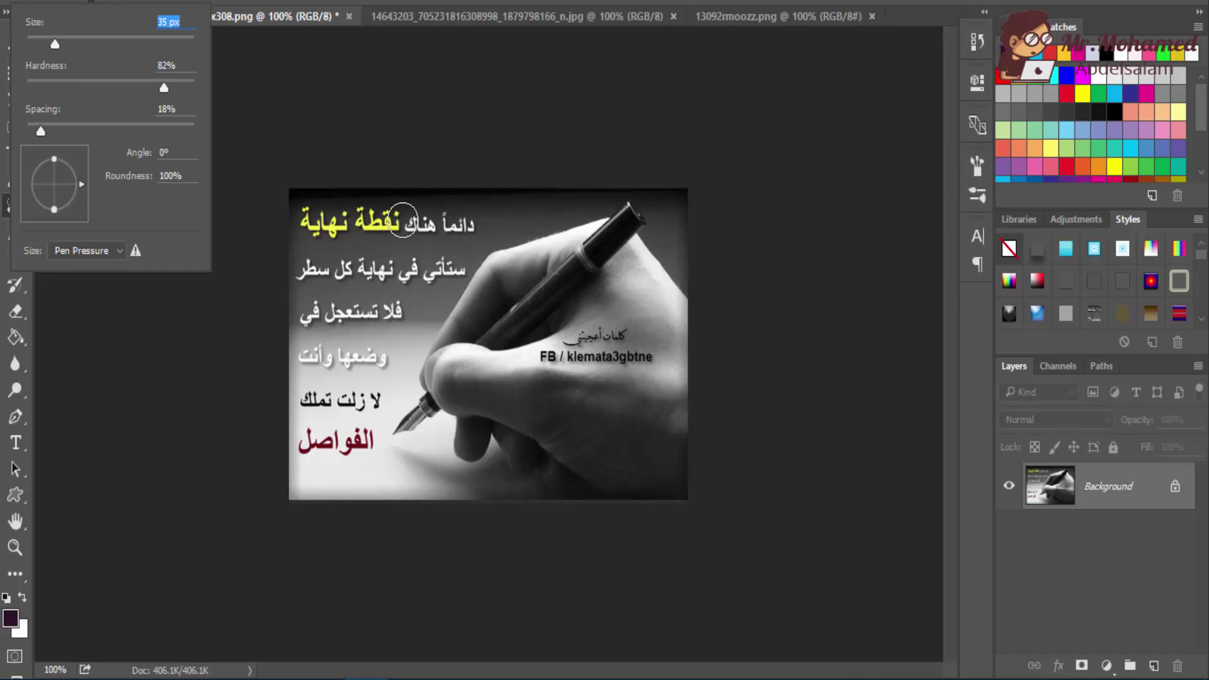
Heal away the upper two Arabic text lines and the FB credit on the hand with the Spot Healing Brush.
mouse_move(463, 226)
left_mouse_down()
mouse_move(437, 226)
mouse_move(461, 229)
mouse_move(361, 235)
mouse_move(371, 218)
mouse_move(327, 237)
mouse_move(312, 222)
mouse_move(338, 218)
left_mouse_up()
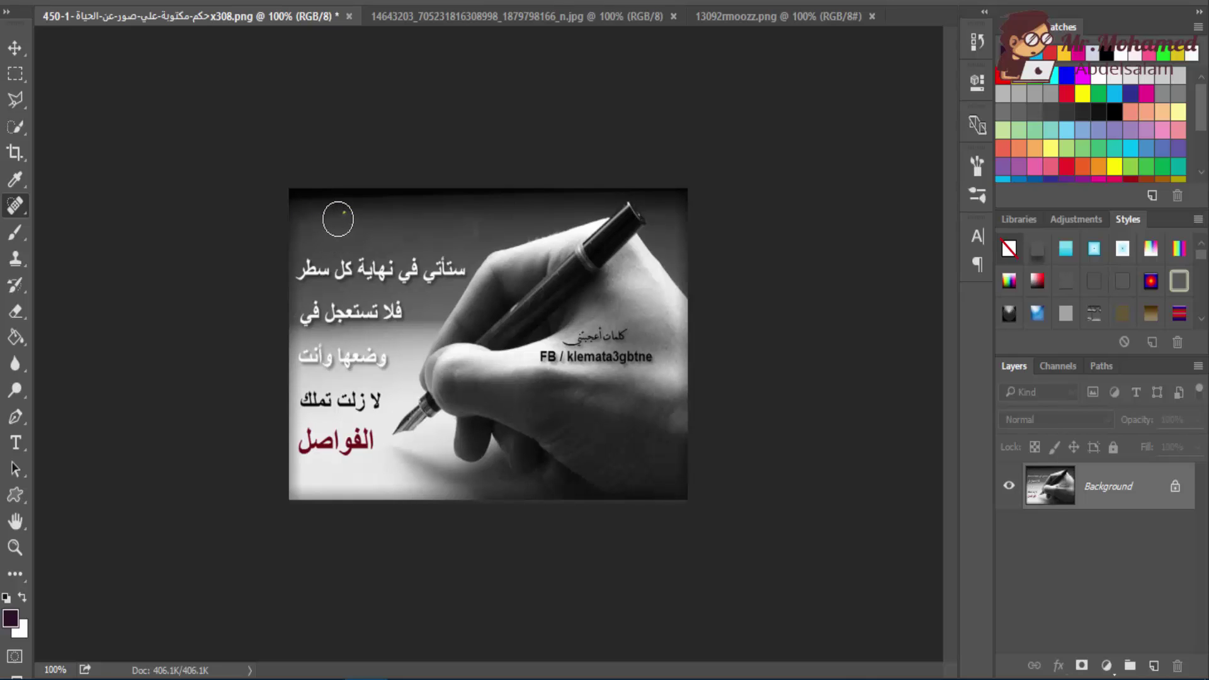
left_click(339, 218)
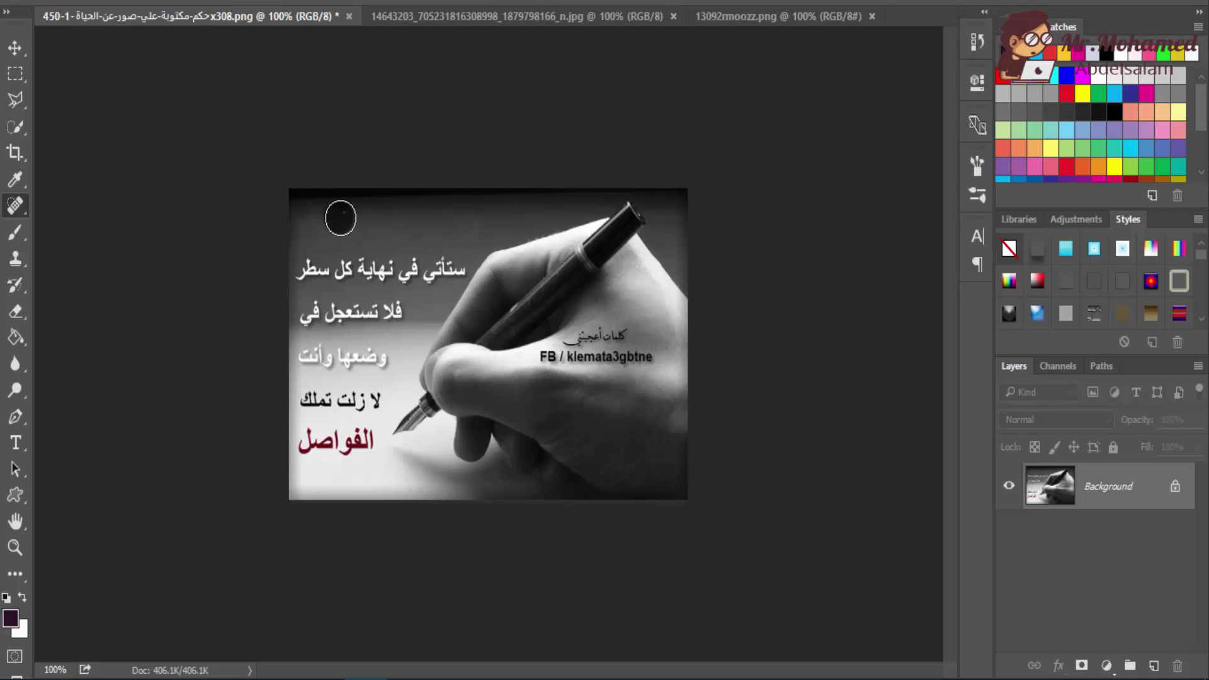
left_click_drag(453, 271, 306, 273)
left_click_drag(407, 259, 313, 269)
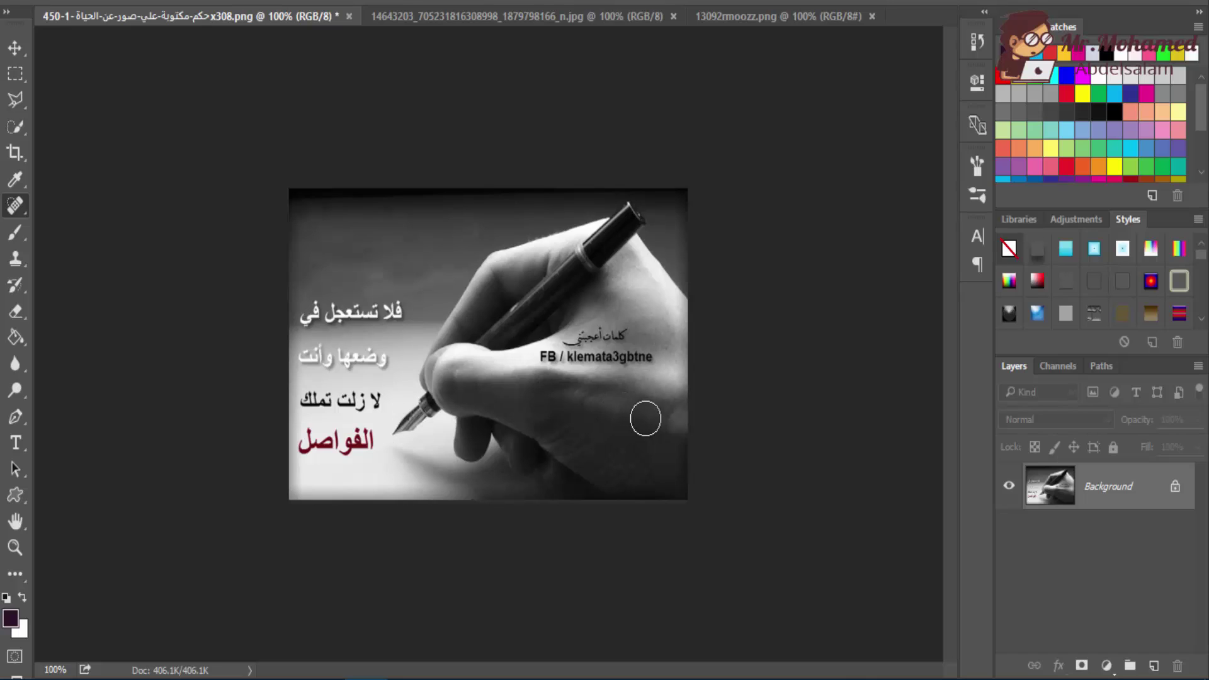
mouse_move(647, 362)
left_mouse_down()
mouse_move(551, 359)
mouse_move(618, 336)
left_mouse_up()
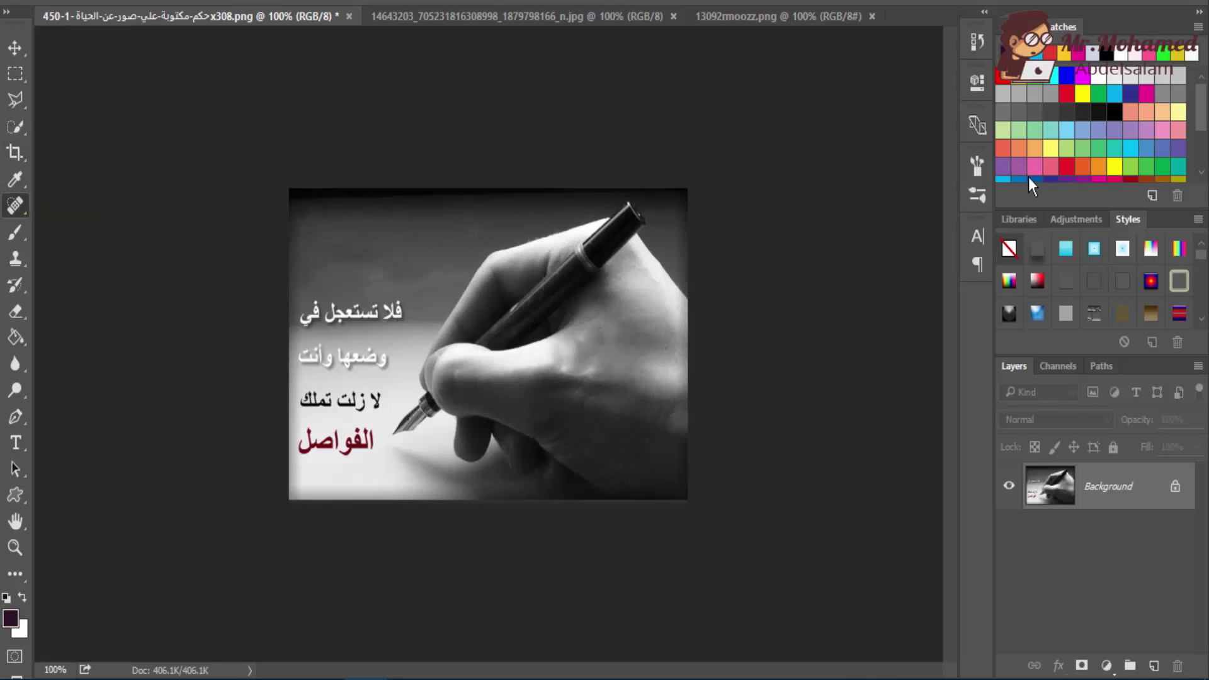
In the coffee cups image, heal away both lines of red Arabic text below the cups with the Spot Healing Brush.
left_click(557, 17)
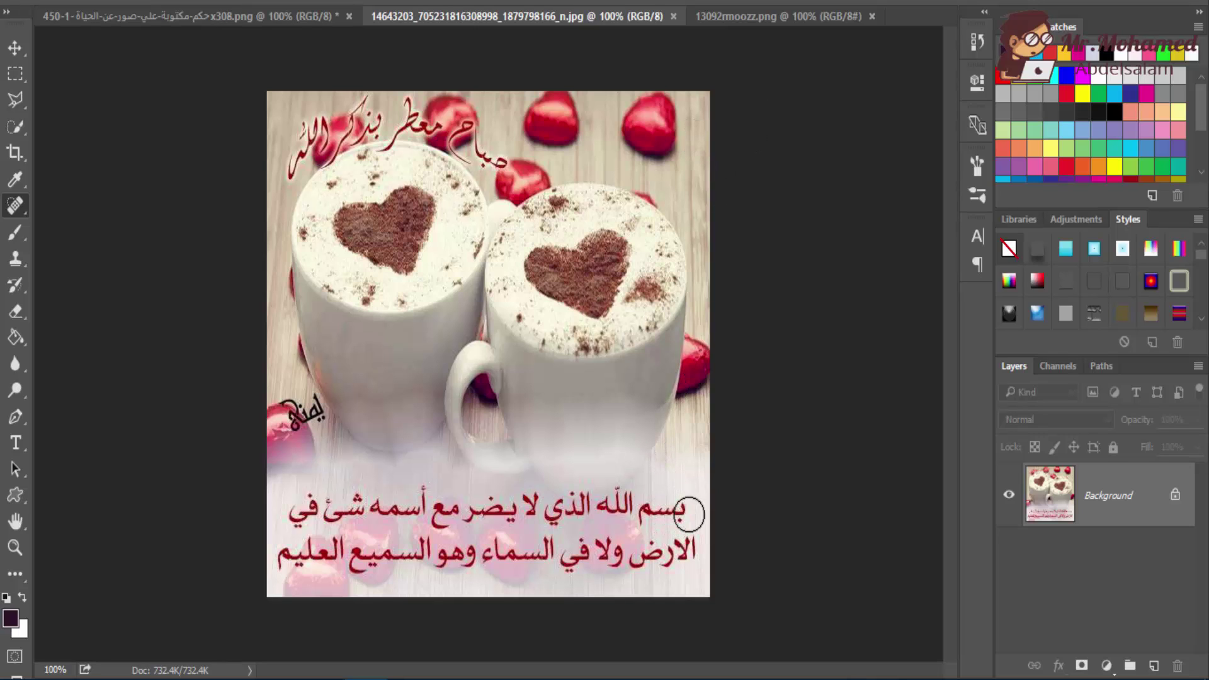
mouse_move(687, 512)
left_mouse_down()
mouse_move(615, 494)
mouse_move(603, 509)
mouse_move(575, 501)
mouse_move(551, 524)
mouse_move(534, 497)
mouse_move(520, 514)
mouse_move(481, 507)
mouse_move(439, 512)
mouse_move(439, 521)
mouse_move(423, 494)
mouse_move(417, 509)
mouse_move(288, 517)
left_mouse_up()
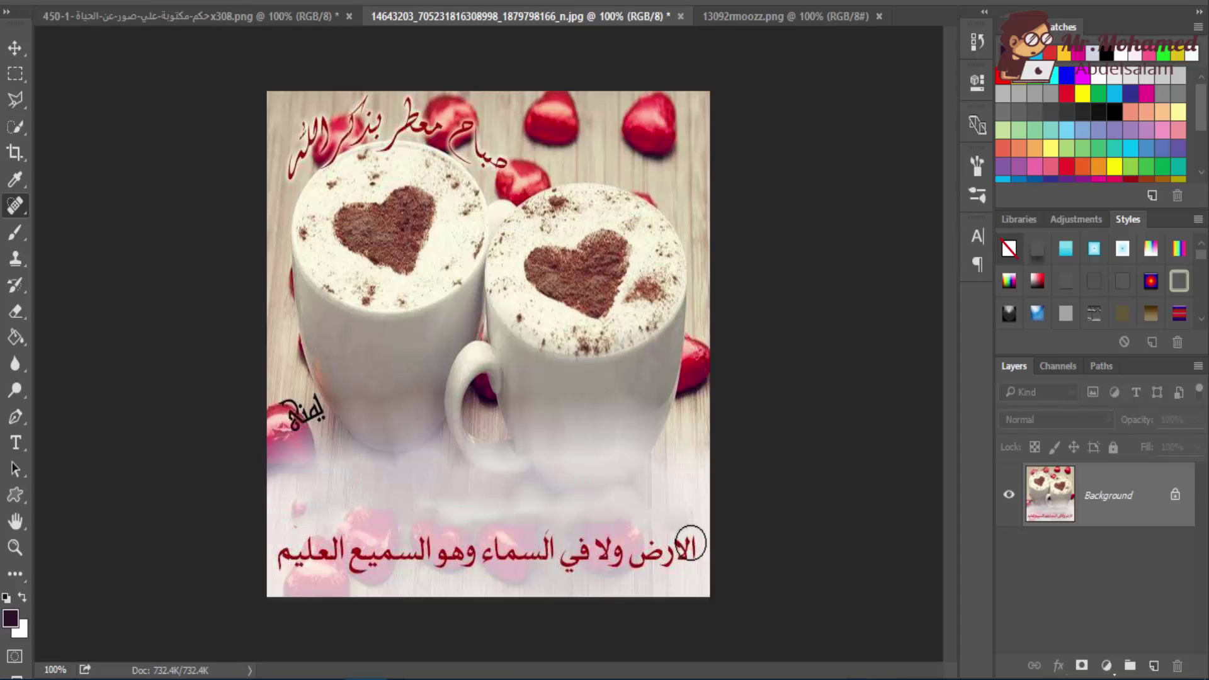
mouse_move(685, 547)
left_mouse_down()
mouse_move(649, 554)
mouse_move(629, 568)
mouse_move(603, 545)
mouse_move(573, 564)
mouse_move(549, 540)
mouse_move(545, 558)
mouse_move(437, 562)
mouse_move(430, 549)
mouse_move(361, 557)
left_mouse_up()
mouse_move(360, 550)
left_mouse_down()
mouse_move(357, 559)
mouse_move(279, 555)
left_mouse_up()
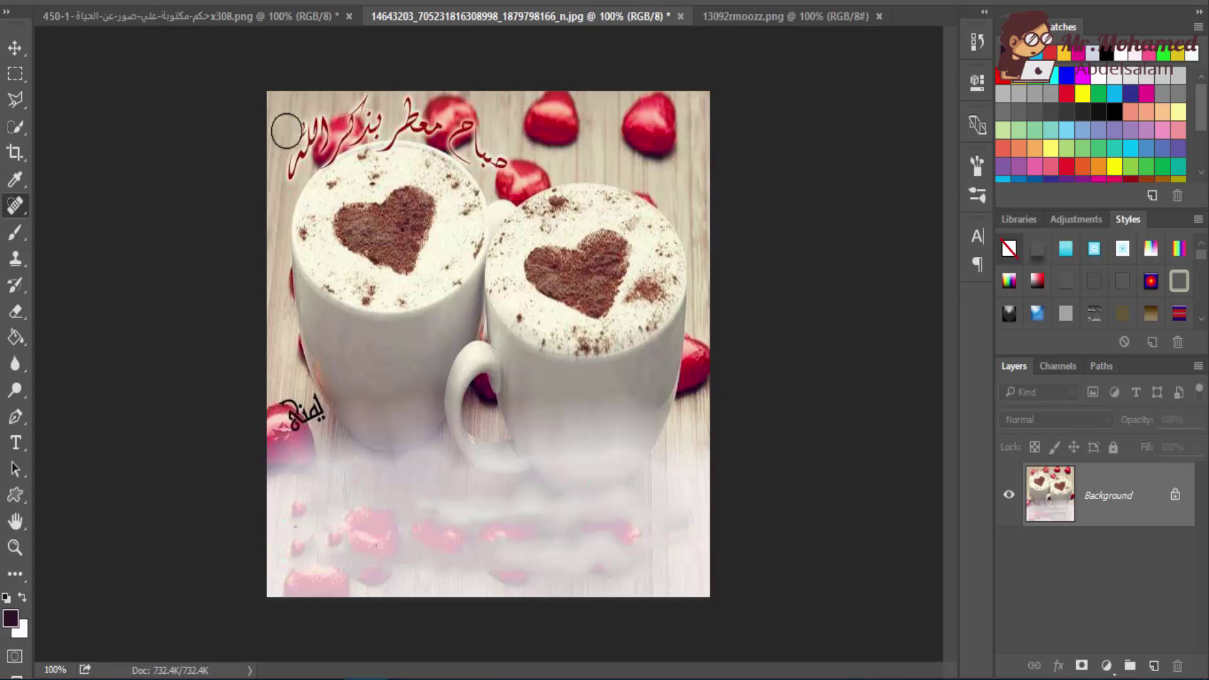
Revert the hand-and-pen image to its original snapshot in the history.
left_click(185, 18)
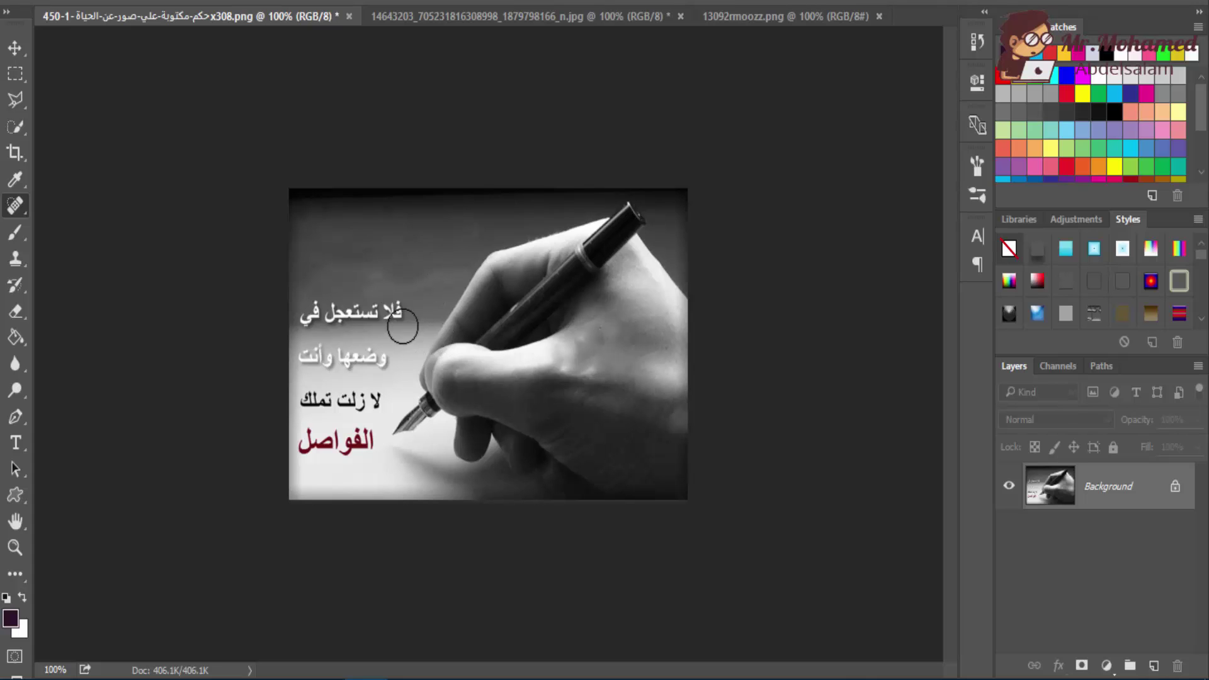
left_click(976, 42)
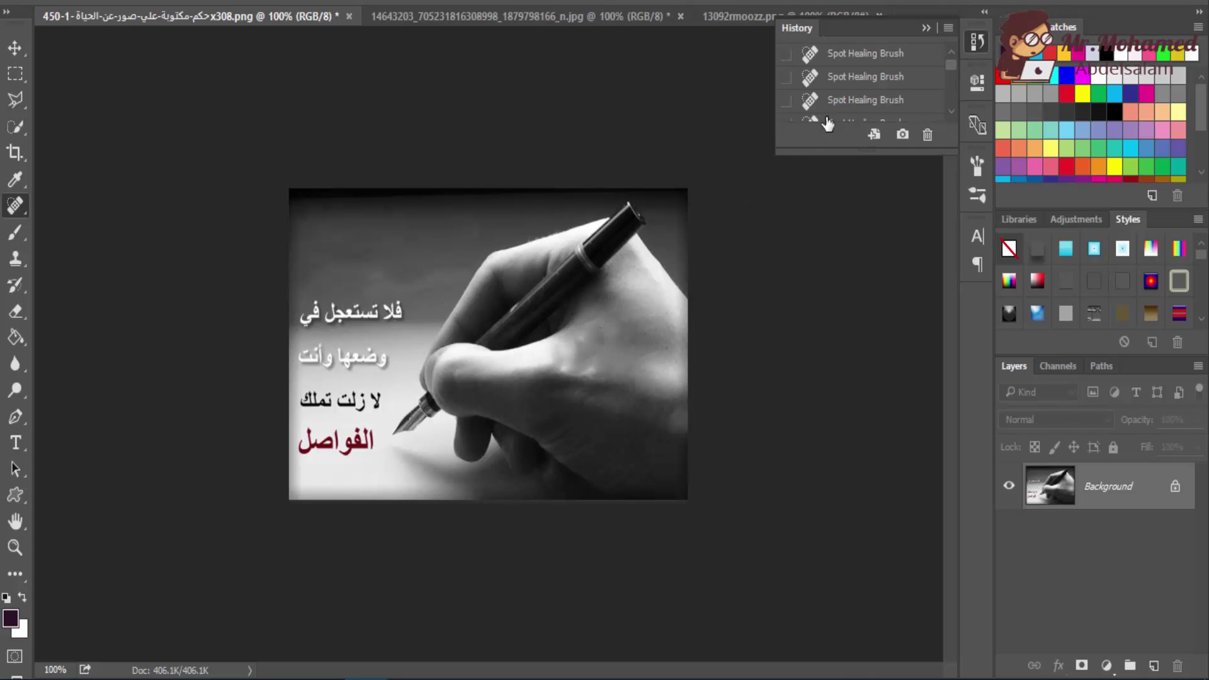
left_click(841, 63)
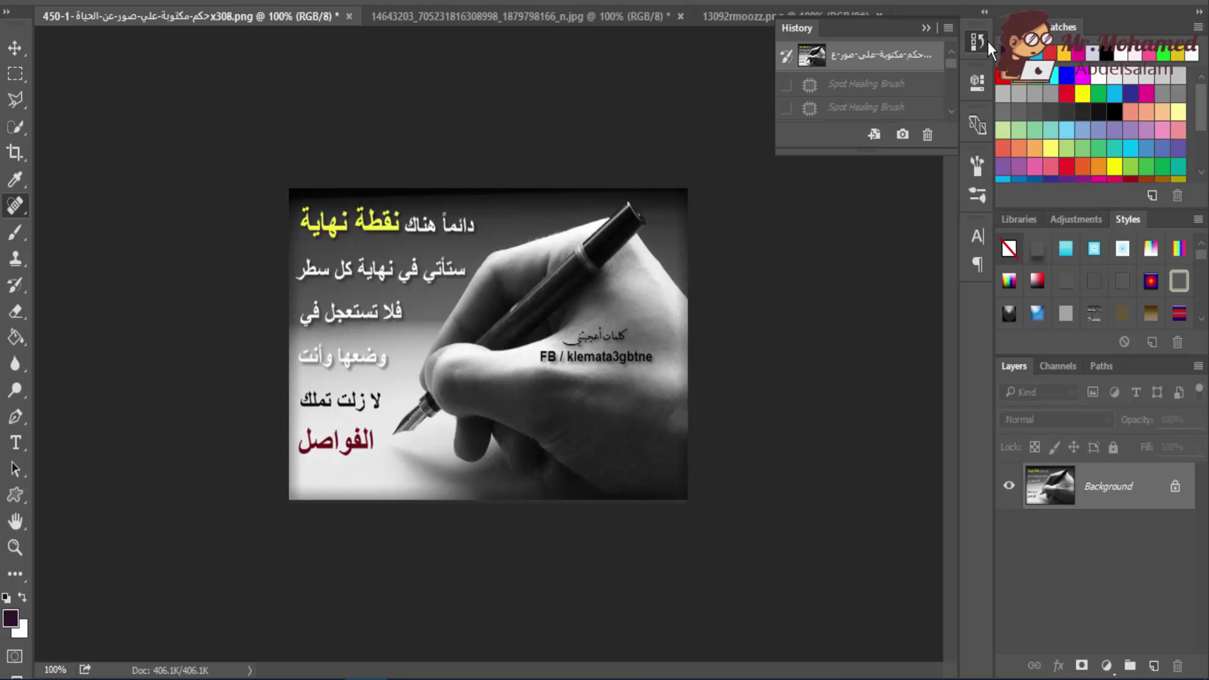
left_click(977, 41)
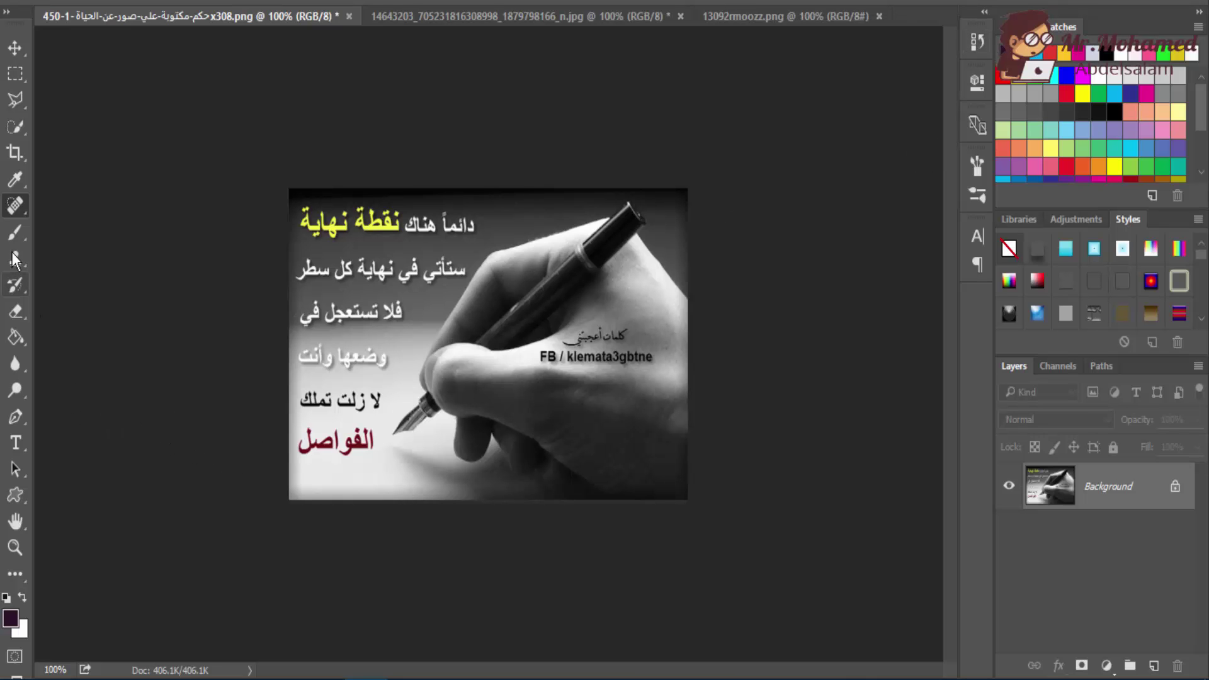
Select the first Arabic text line with a rectangular marquee, remove it with the Patch Tool, and clear the selection.
right_click(15, 206)
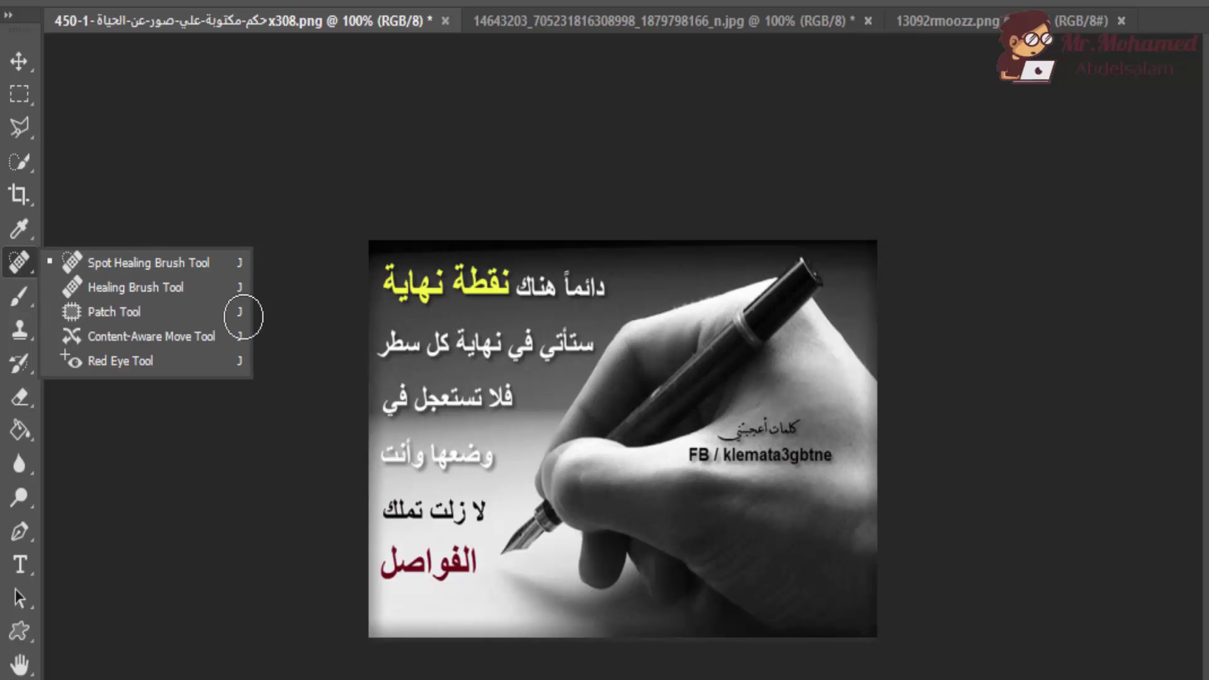
left_click(21, 96)
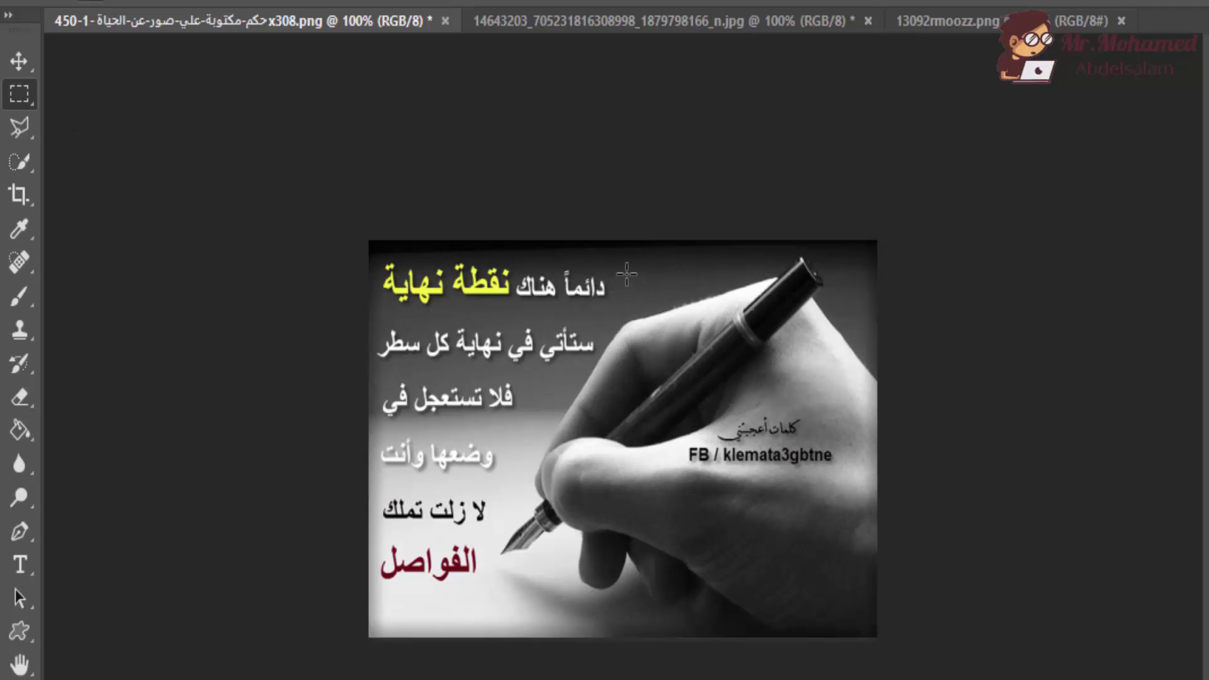
left_click_drag(633, 258, 374, 306)
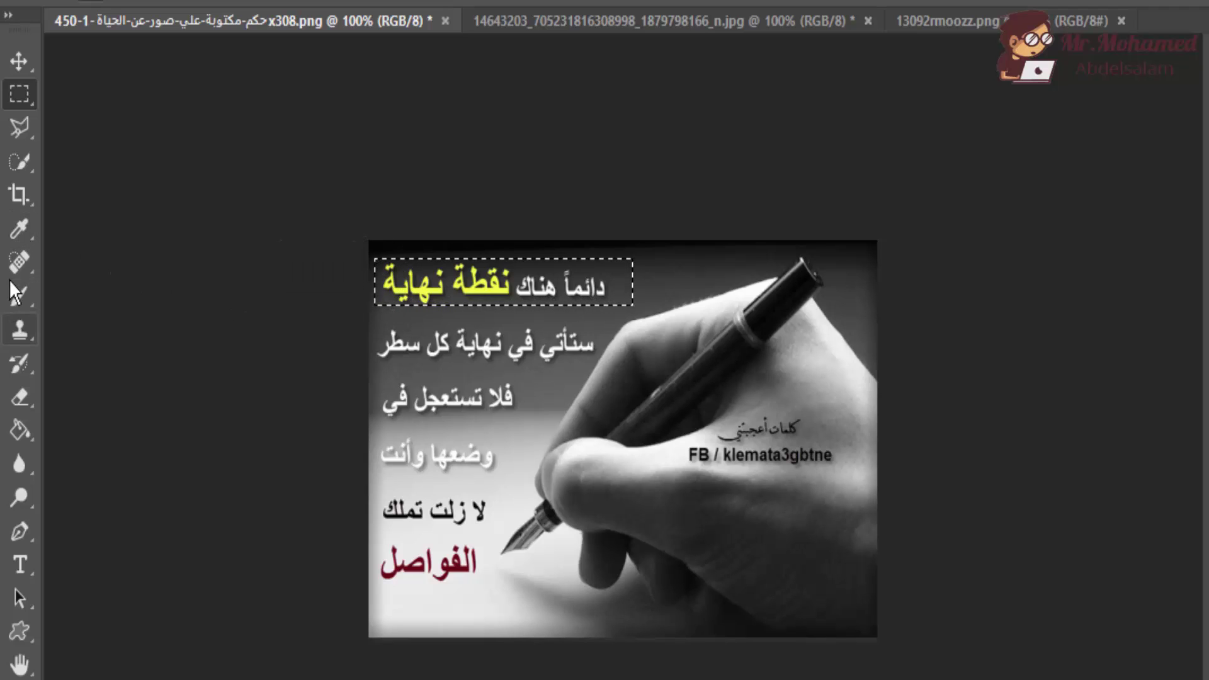
right_click(15, 260)
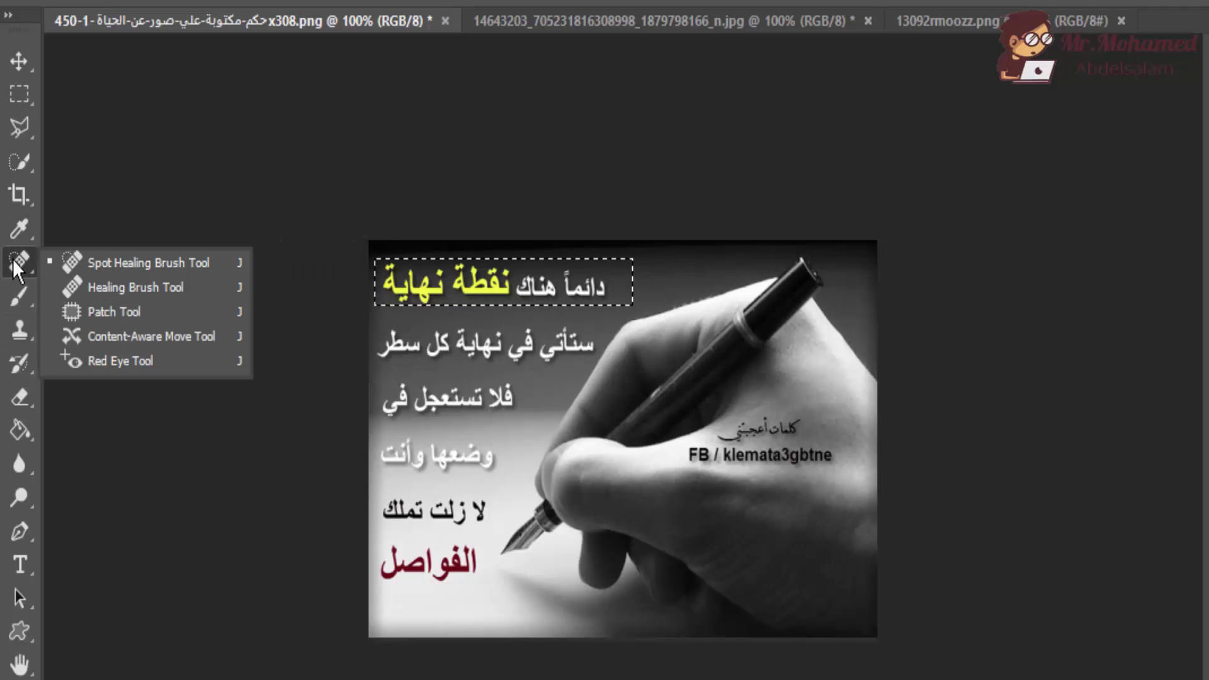
left_click(107, 312)
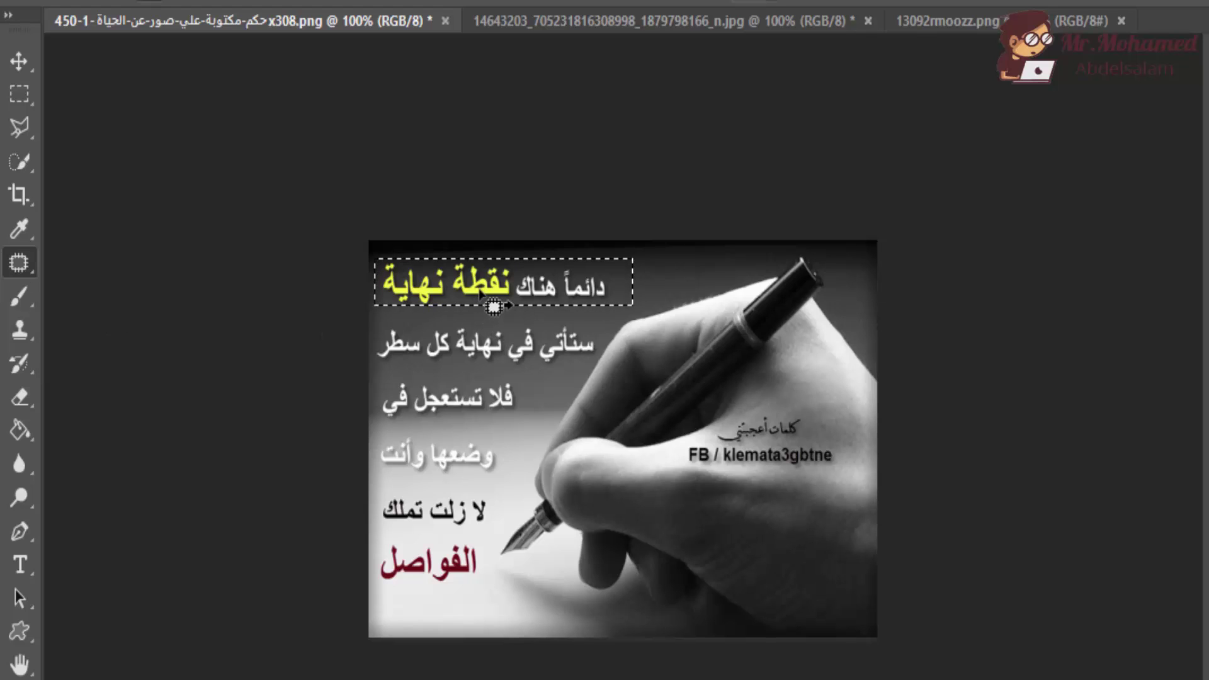
mouse_move(495, 307)
left_mouse_down()
mouse_move(482, 311)
mouse_move(478, 286)
mouse_move(478, 298)
left_mouse_up()
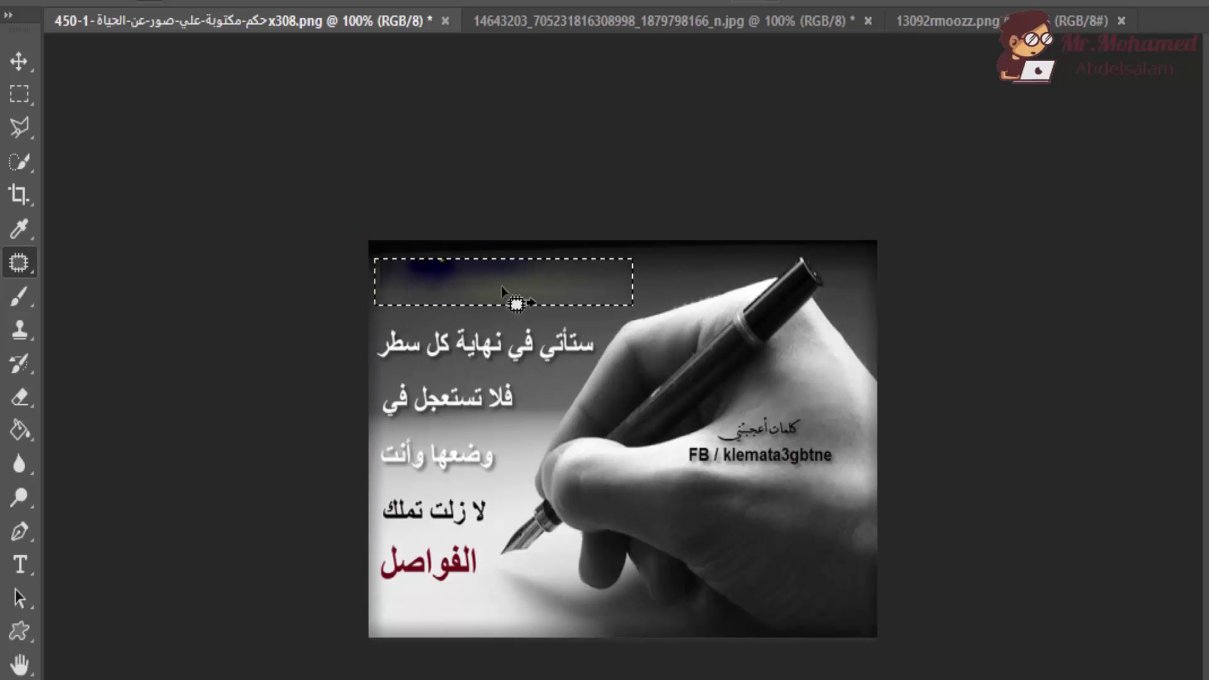
mouse_move(504, 304)
left_mouse_down()
mouse_move(496, 288)
mouse_move(502, 310)
left_mouse_up()
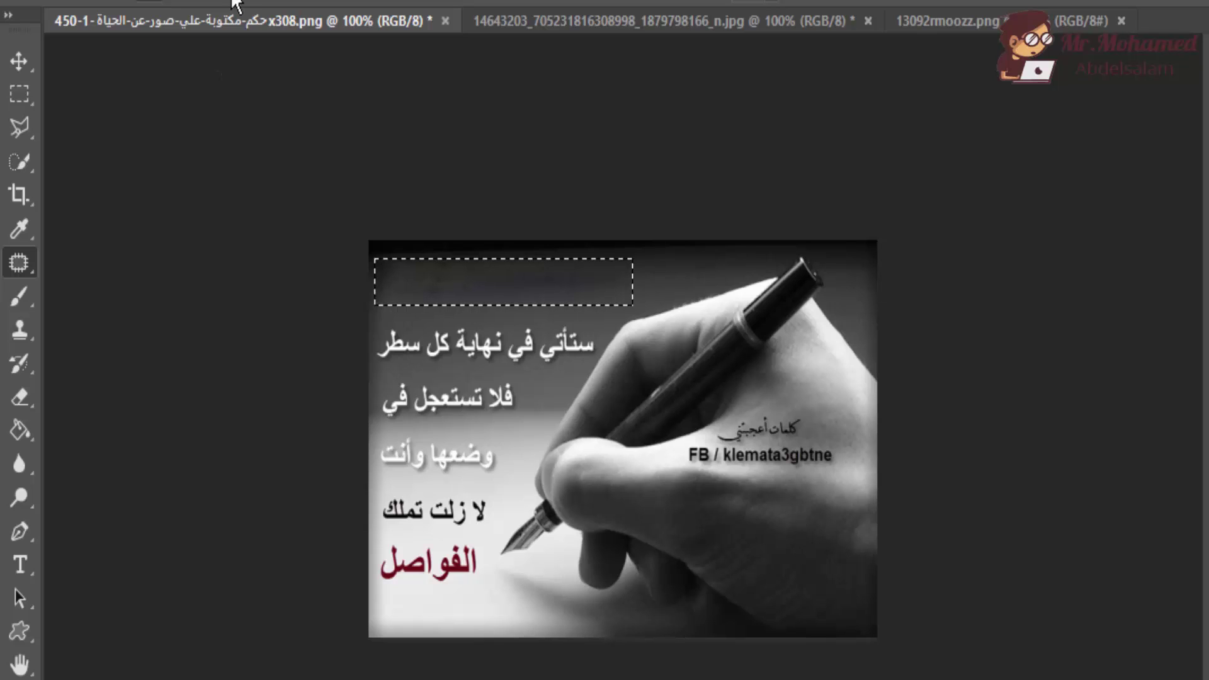
left_click(318, 0)
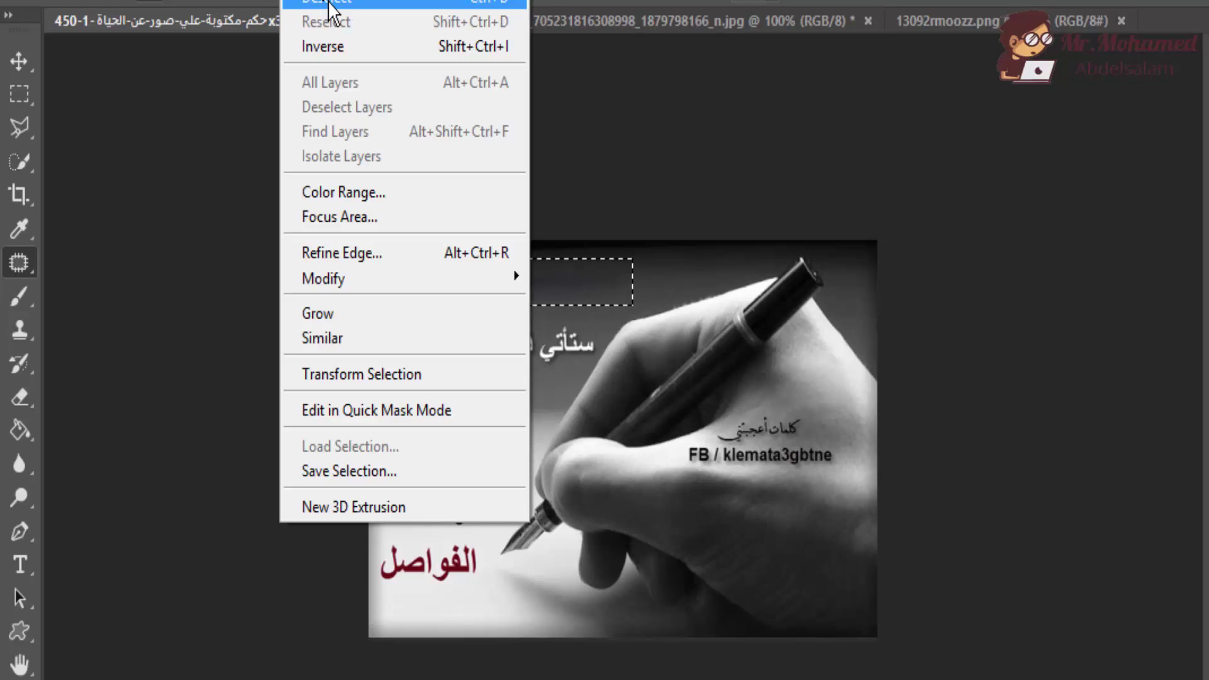
left_click(331, 2)
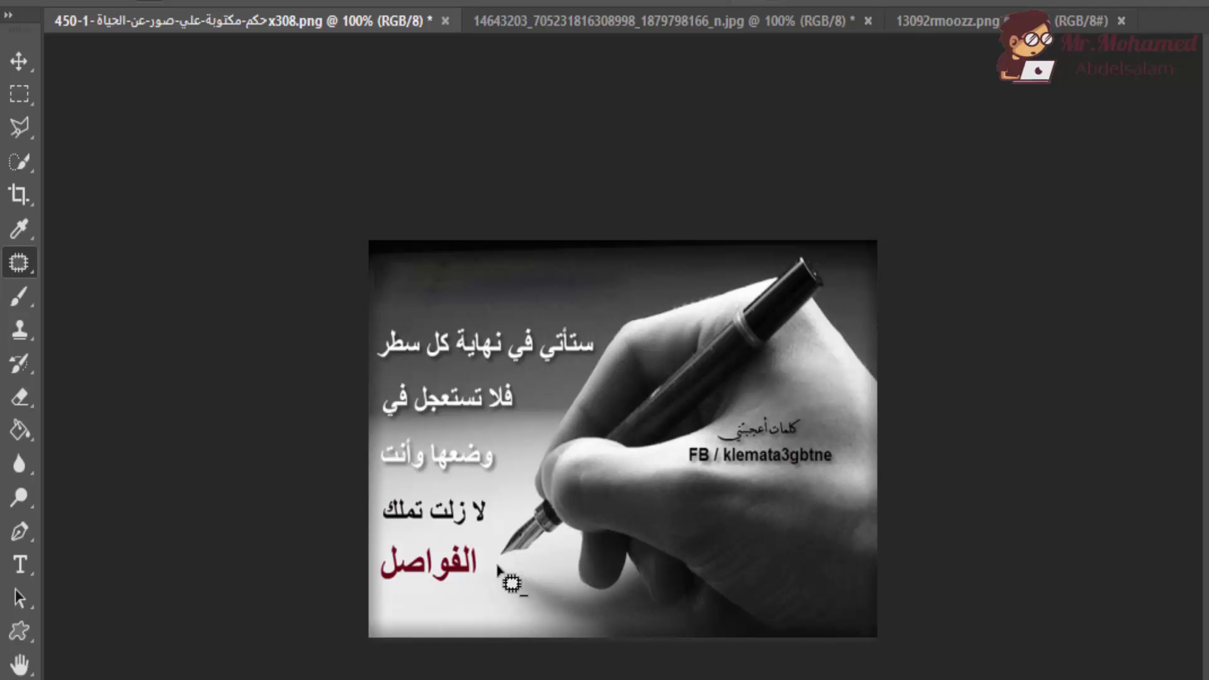
Undo the patching of the first text line through the history.
scroll(1071, 95, "up", 3)
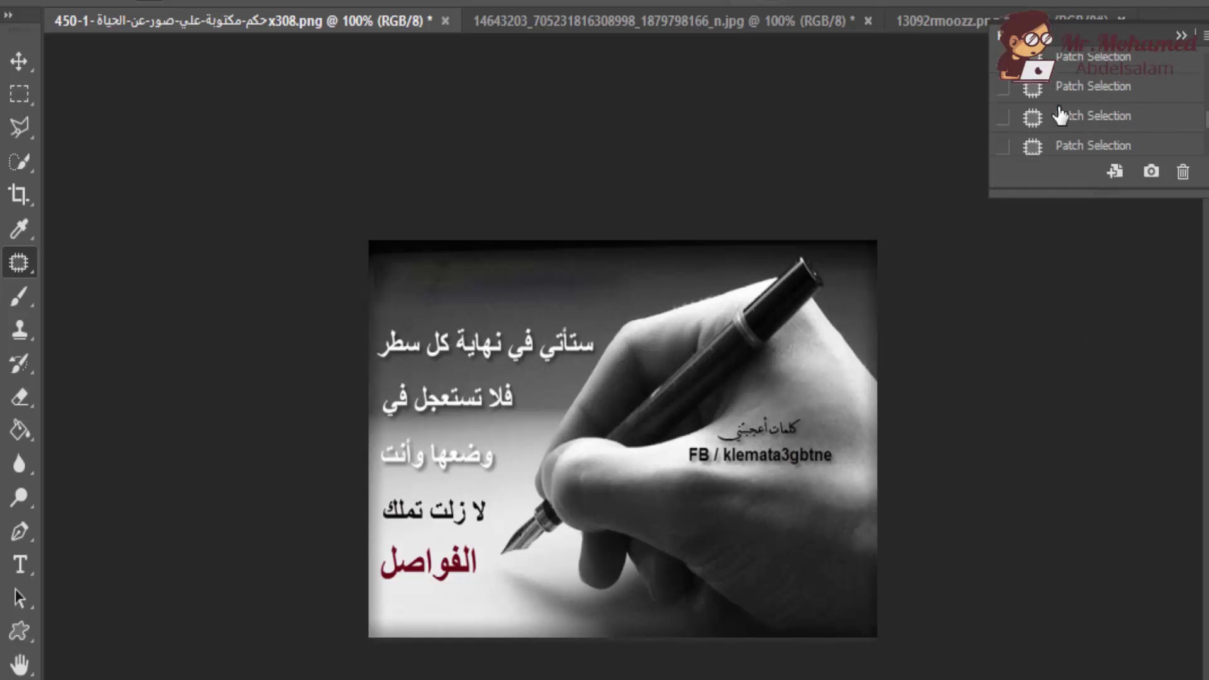
left_click(1071, 71)
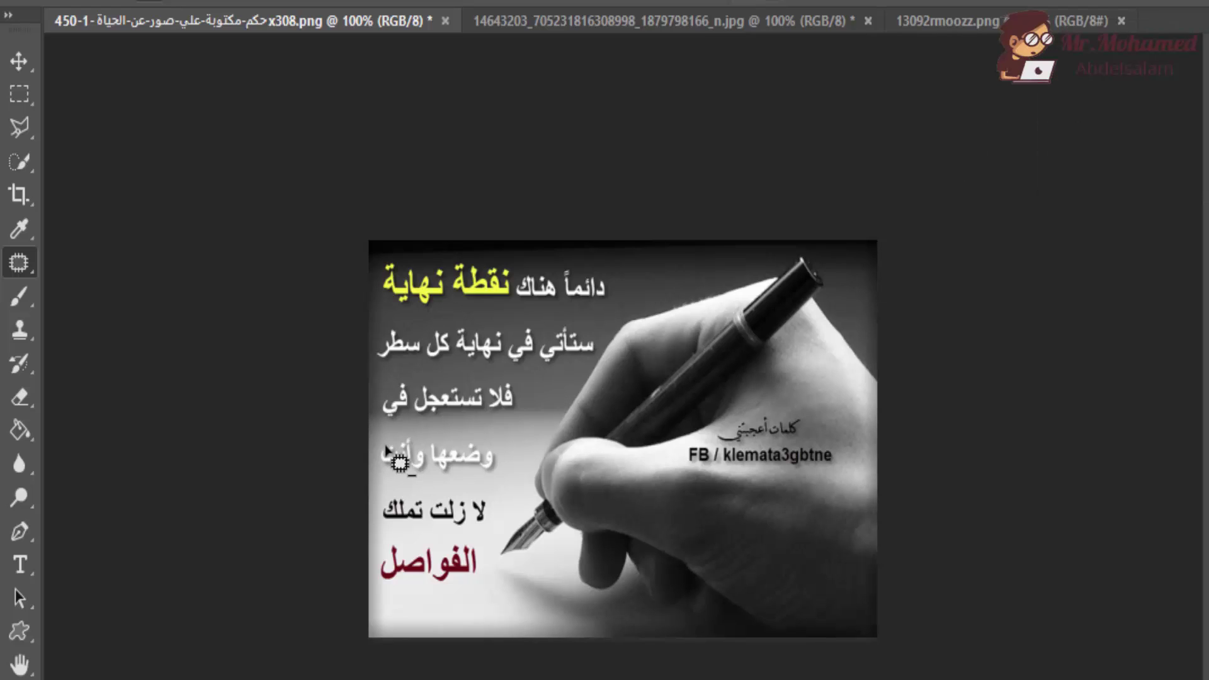
Select a narrow background strip beside the first text line, stretch it over the whole line to cover it, and deselect.
left_click(20, 96)
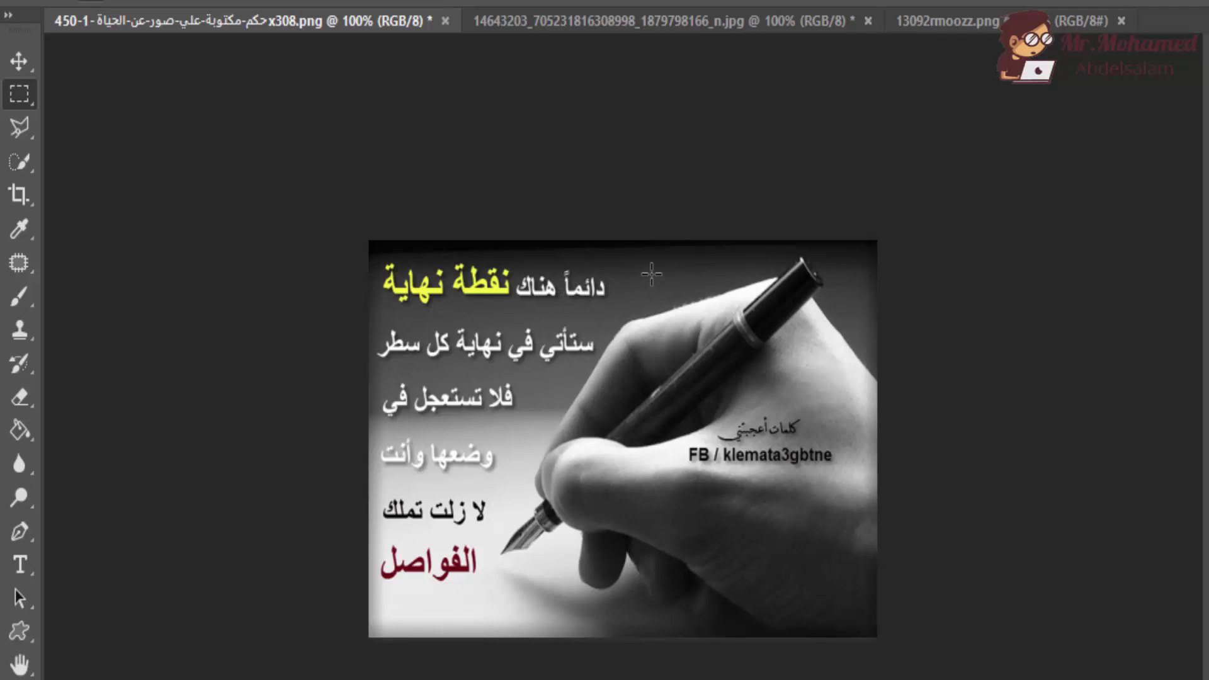
left_click_drag(641, 272, 619, 313)
left_click(22, 62)
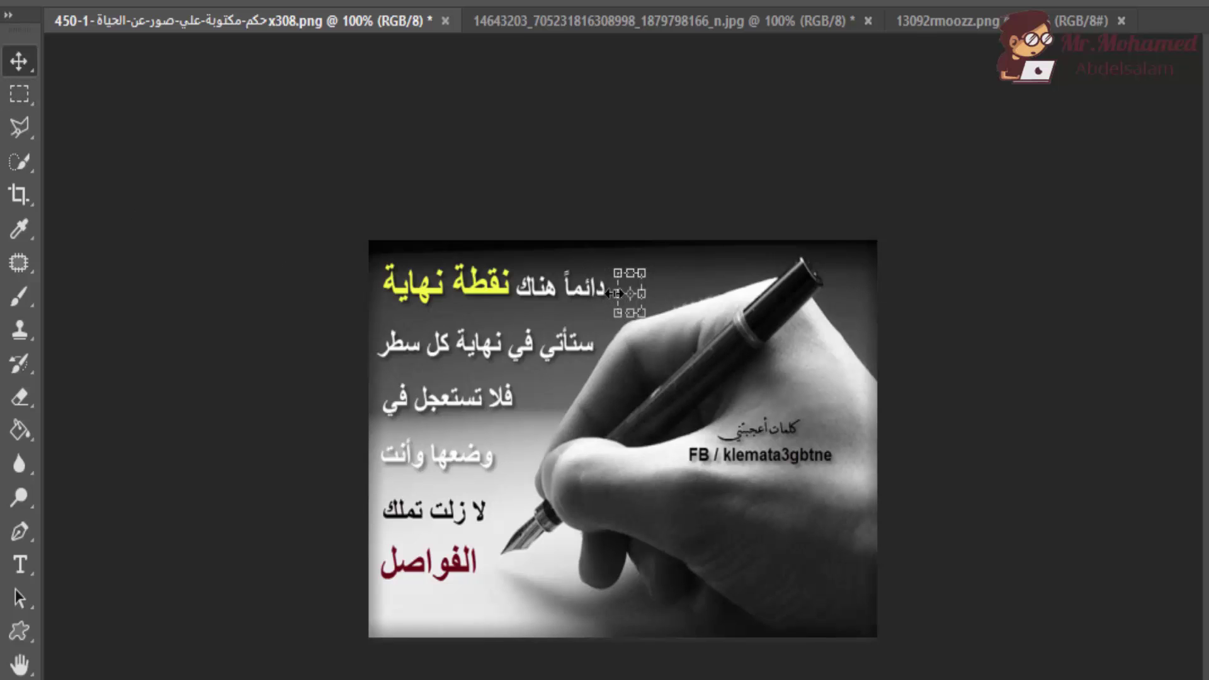
left_click_drag(608, 292, 378, 289)
left_click_drag(512, 272, 559, 258)
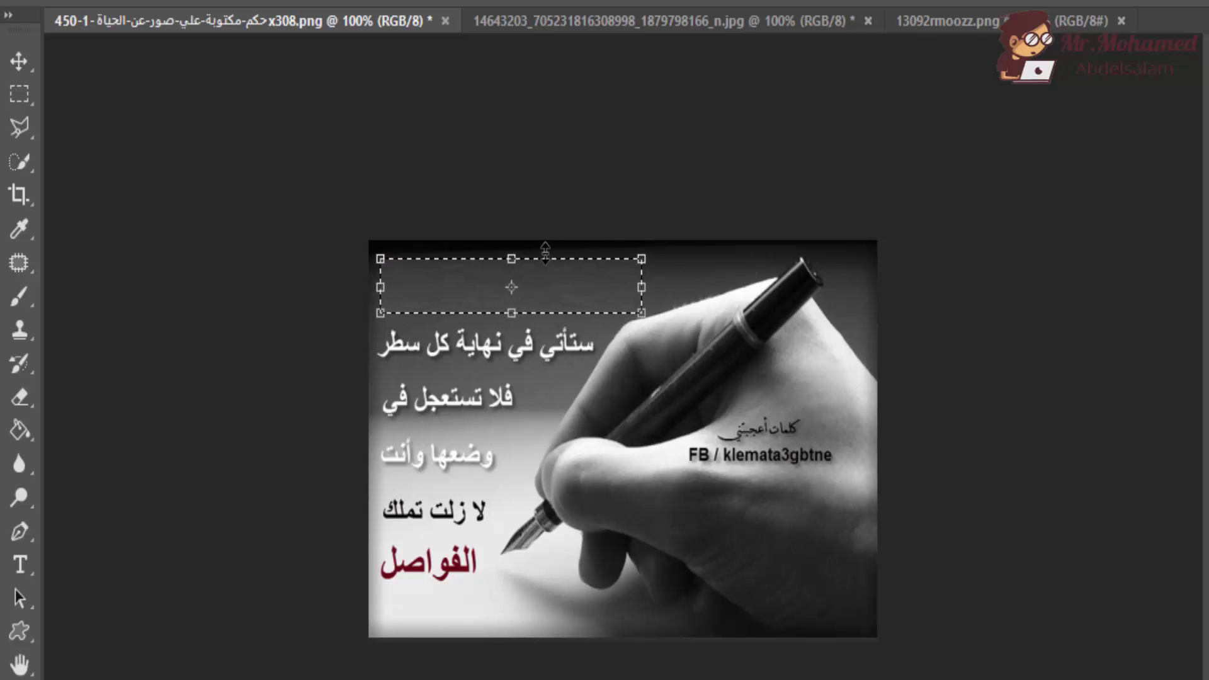
left_click_drag(518, 244, 518, 257)
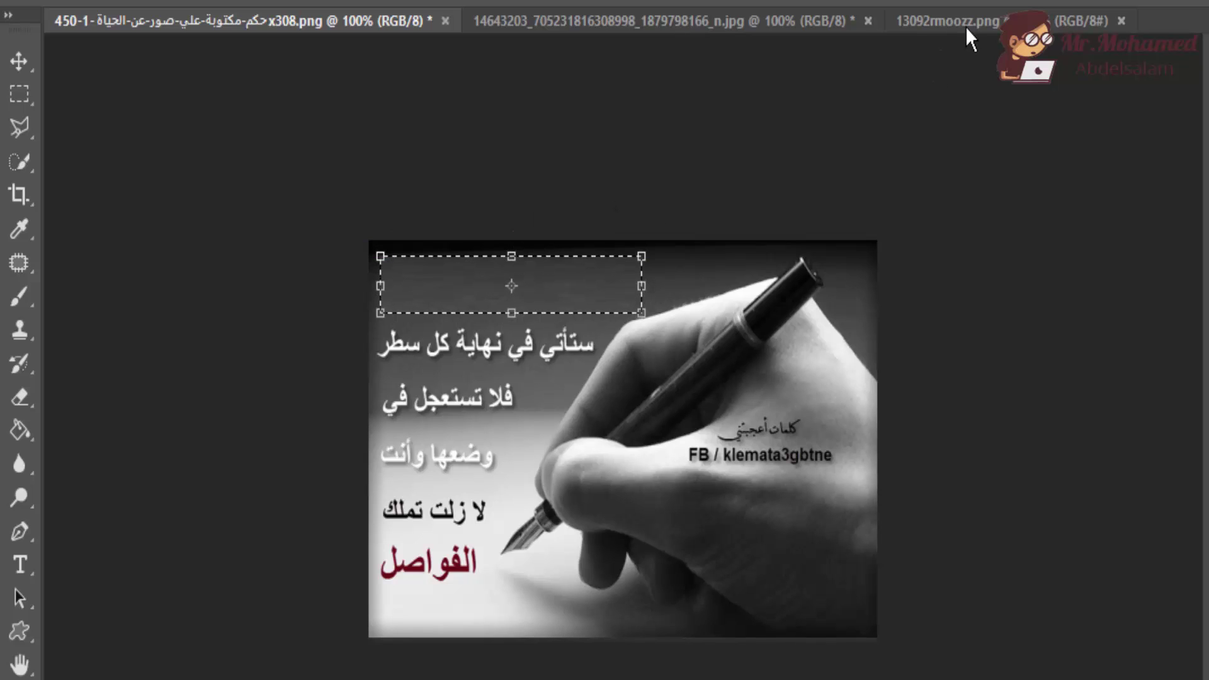
key("Return")
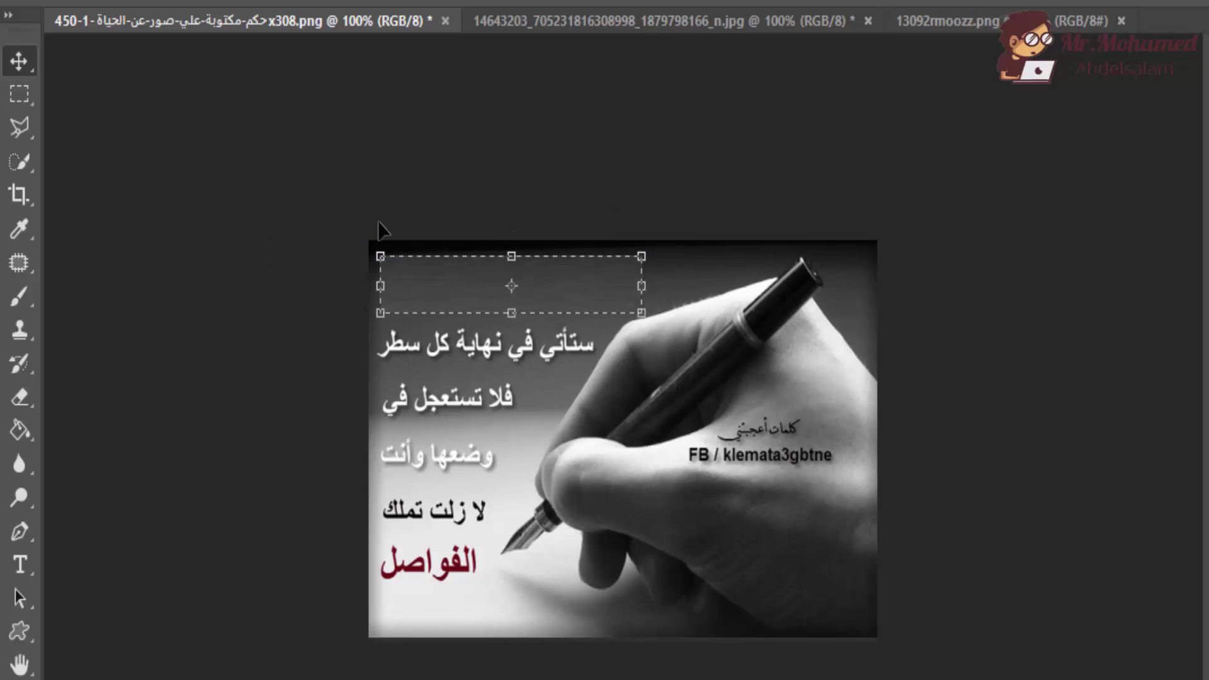
left_click(296, 2)
left_click(315, 5)
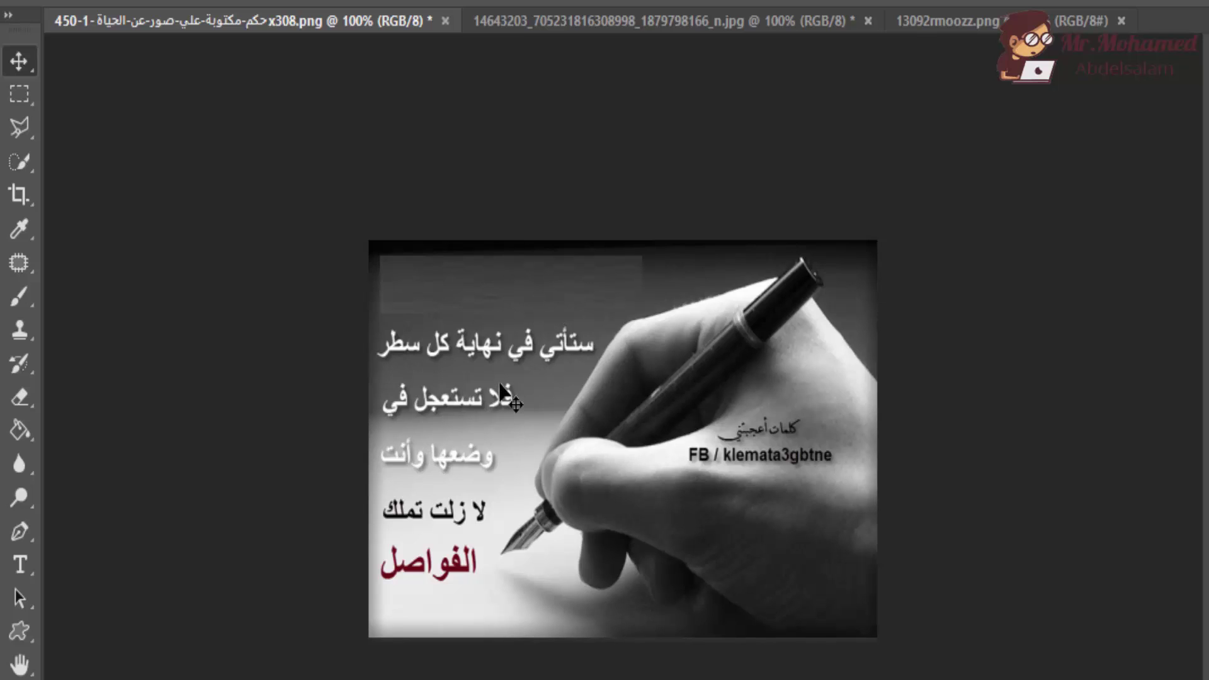
Switch to the pink image 13092rmoozz.png and select its Arabic text and heart with a rectangular marquee.
left_click(947, 28)
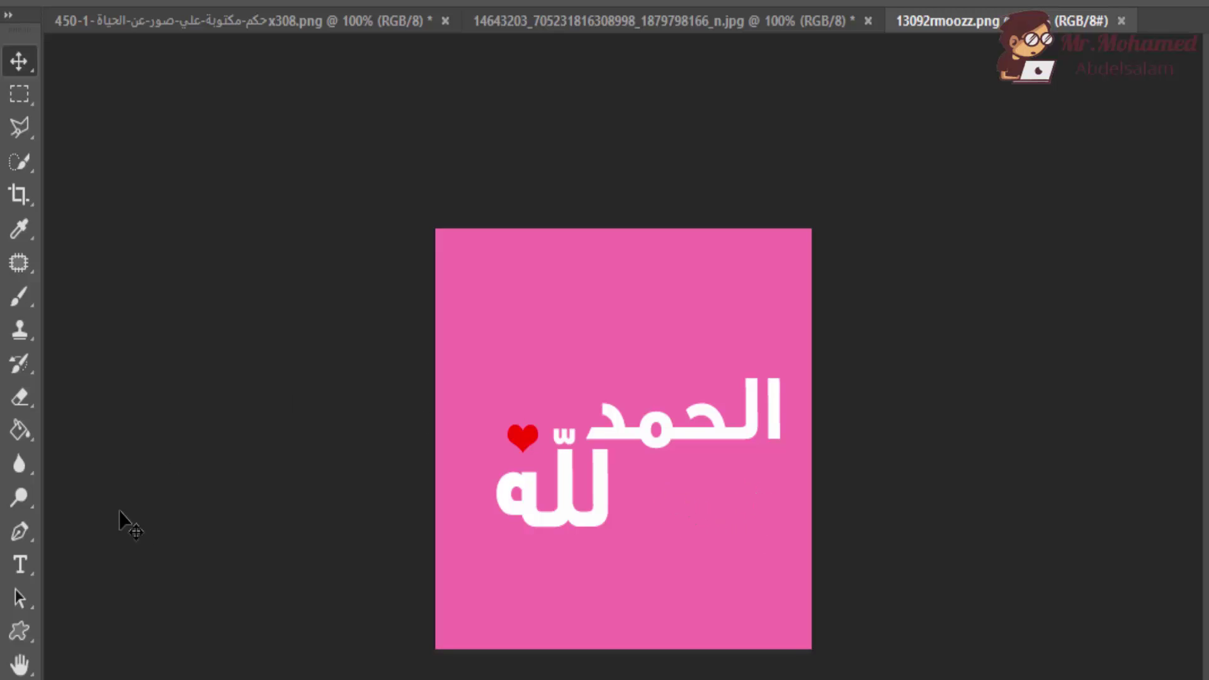
left_click(24, 103)
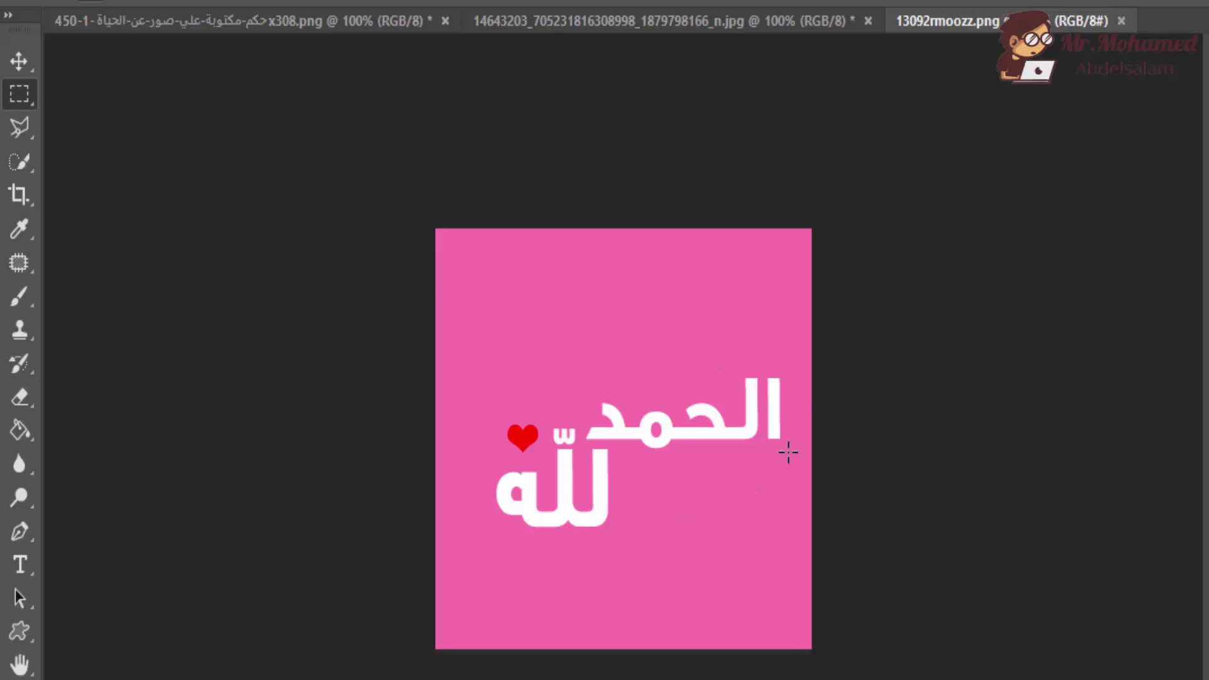
left_click_drag(792, 355, 479, 553)
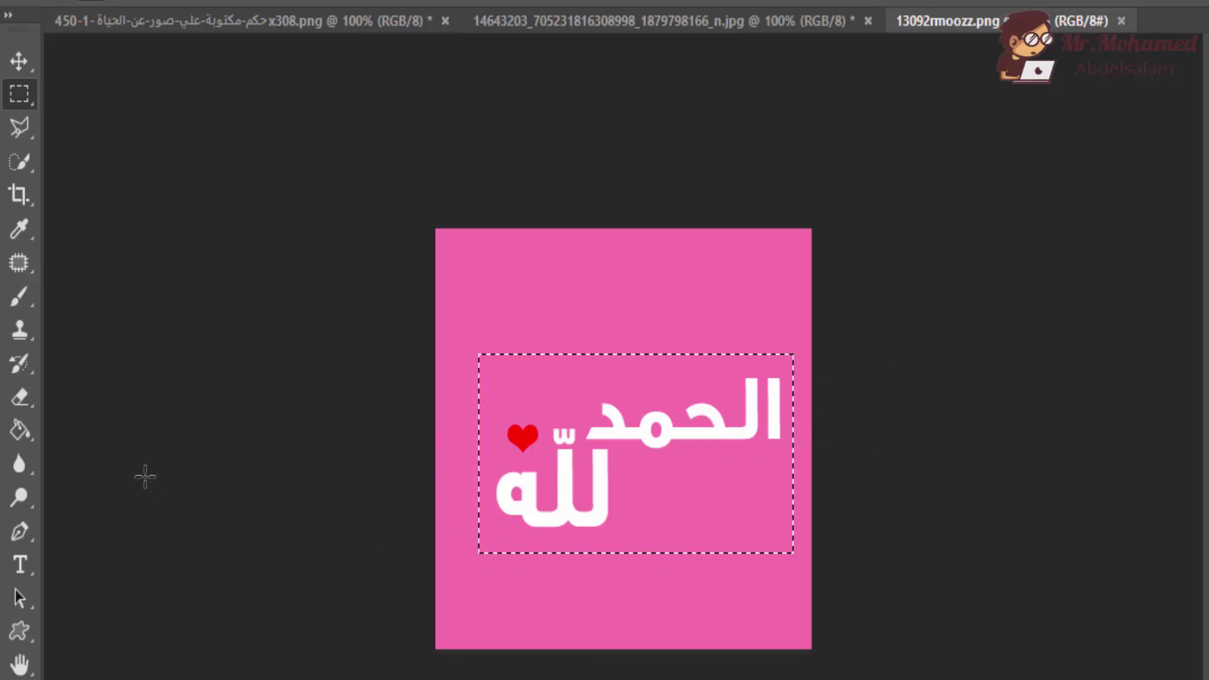
Choose the Paint Bucket tool and set the foreground colour to the pink sampled from the image background (f76fac).
left_click(18, 430)
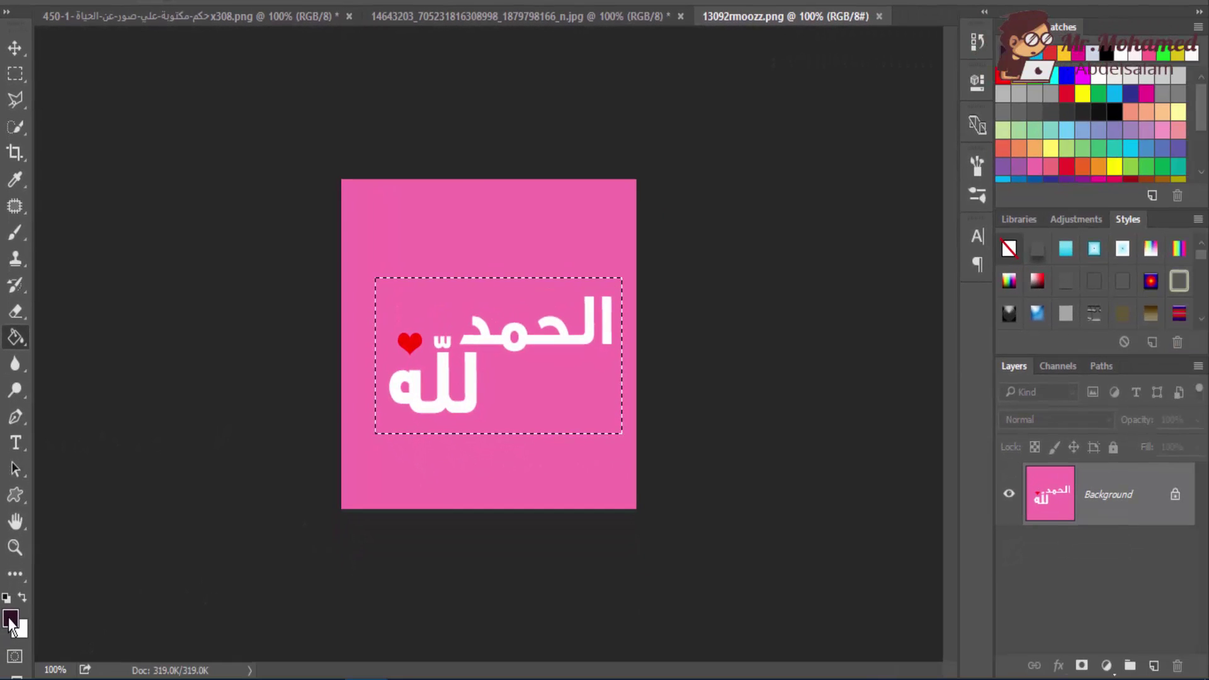
left_click(10, 620)
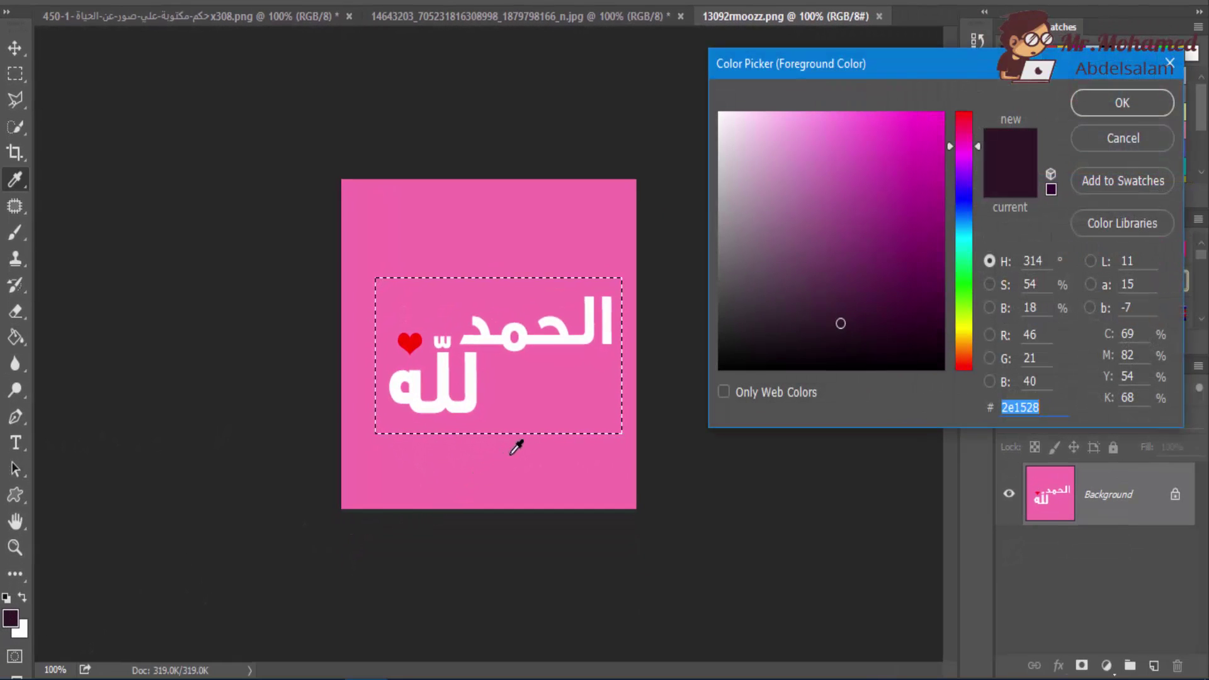
left_click(522, 390)
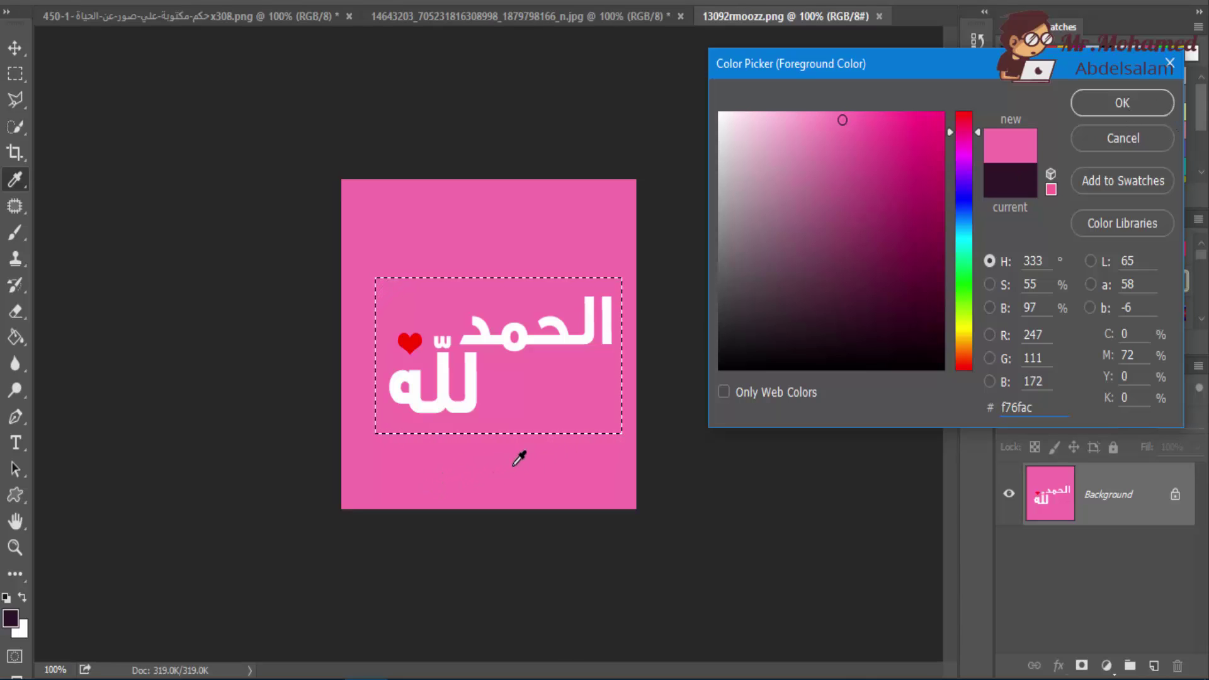
key("g")
left_click(1116, 101)
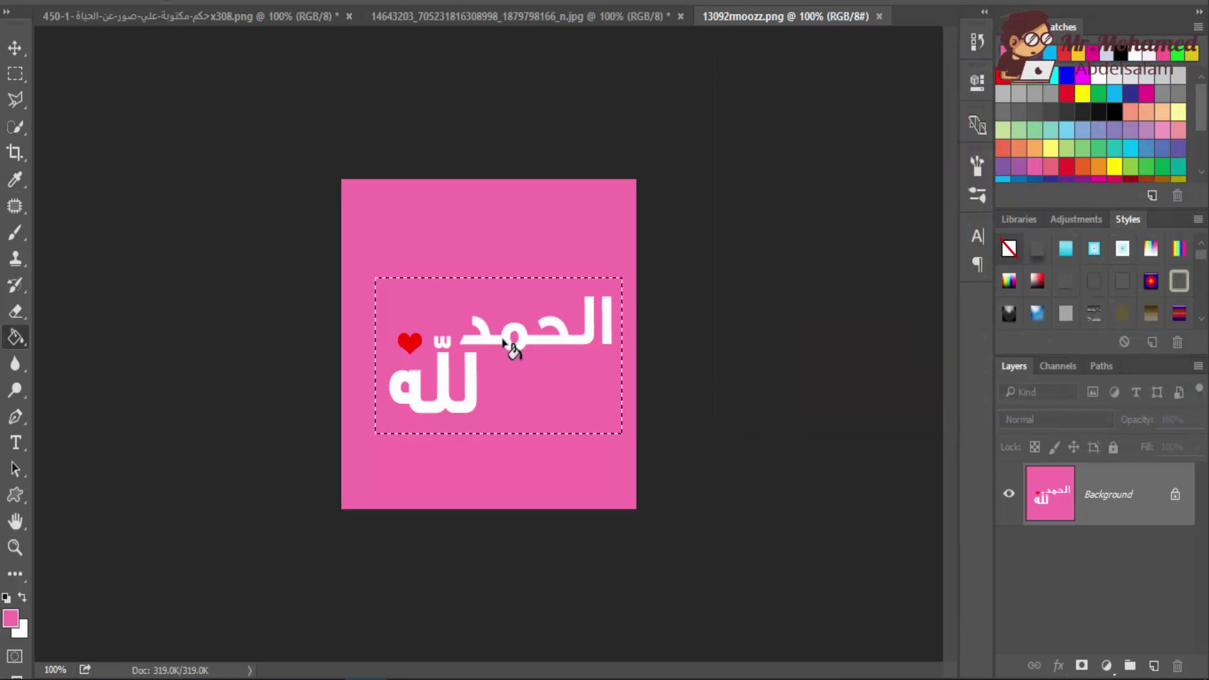
Fill the white letters and red heart inside the selection with the sampled pink, and return to the hand-and-pen image.
left_click(545, 341)
left_click(469, 355)
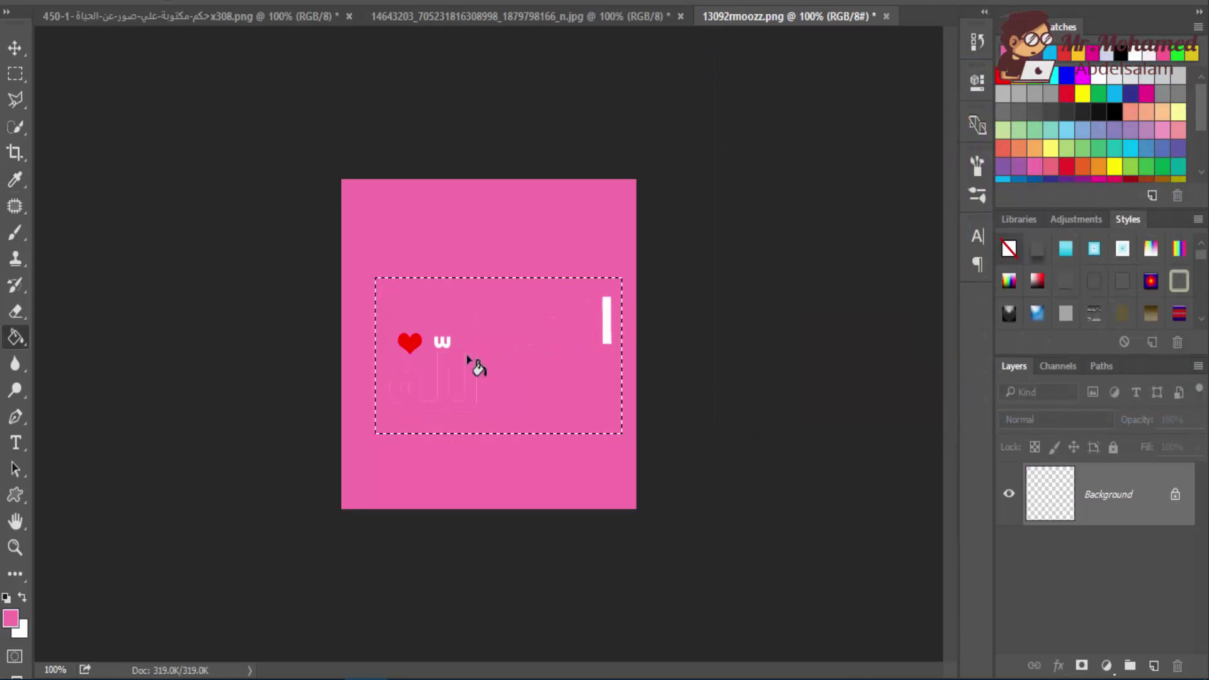
left_click(441, 343)
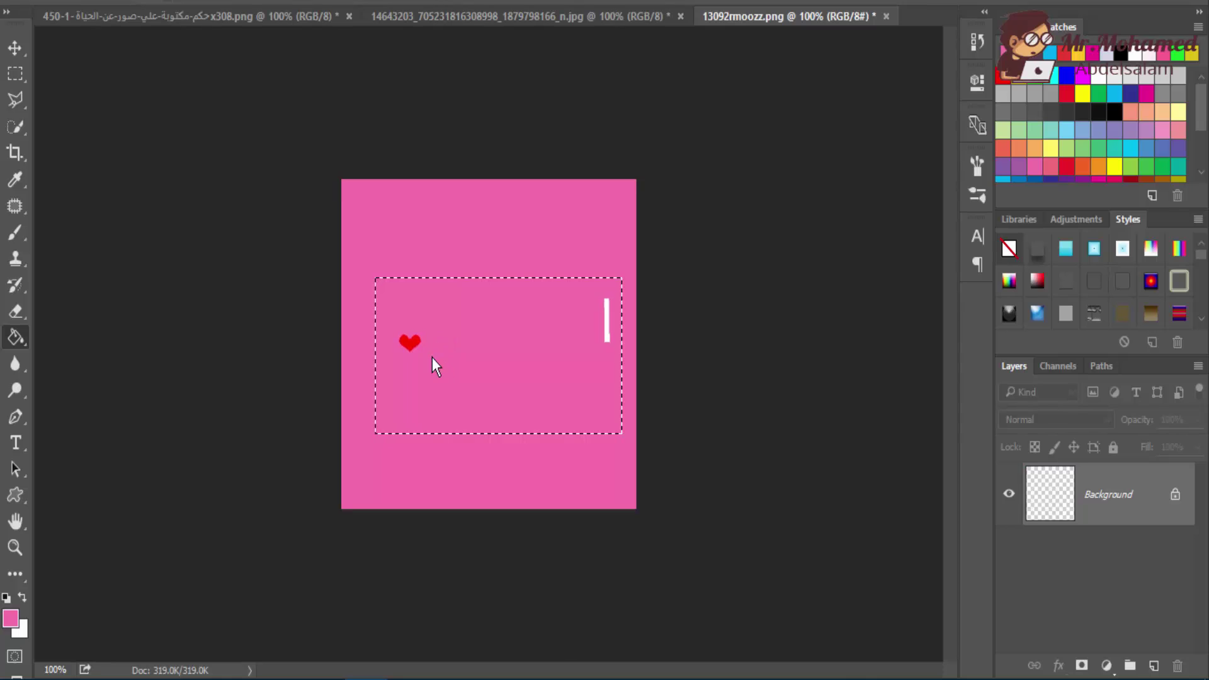
left_click(481, 341)
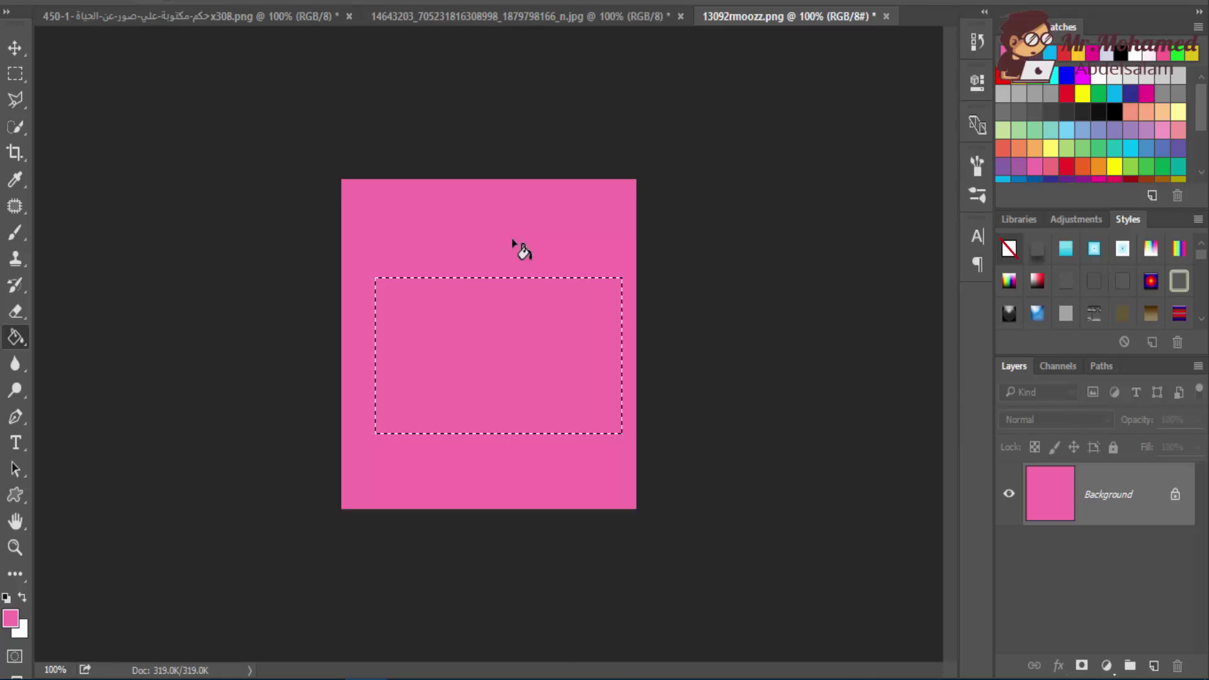
left_click(227, 18)
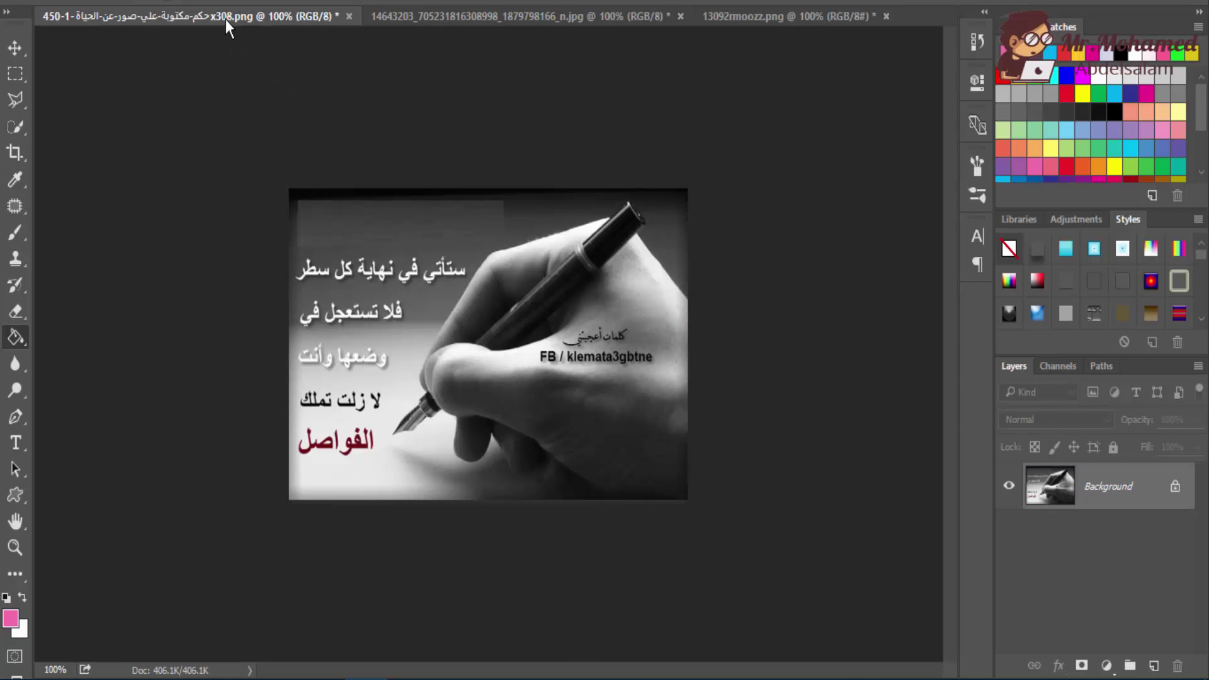